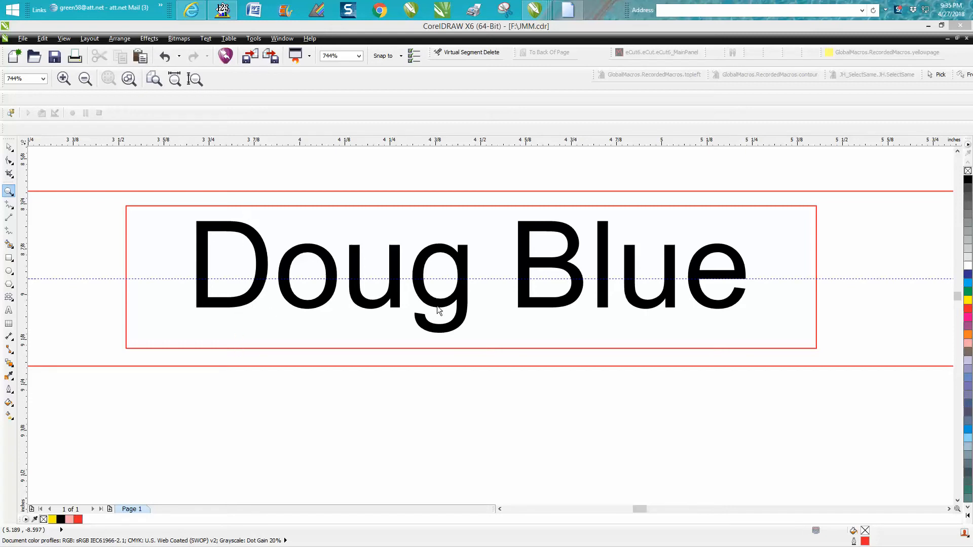
# Examine how the names on the lower and upper nameplates sit vertically within their inner rectangles
pyautogui.click(9, 147)
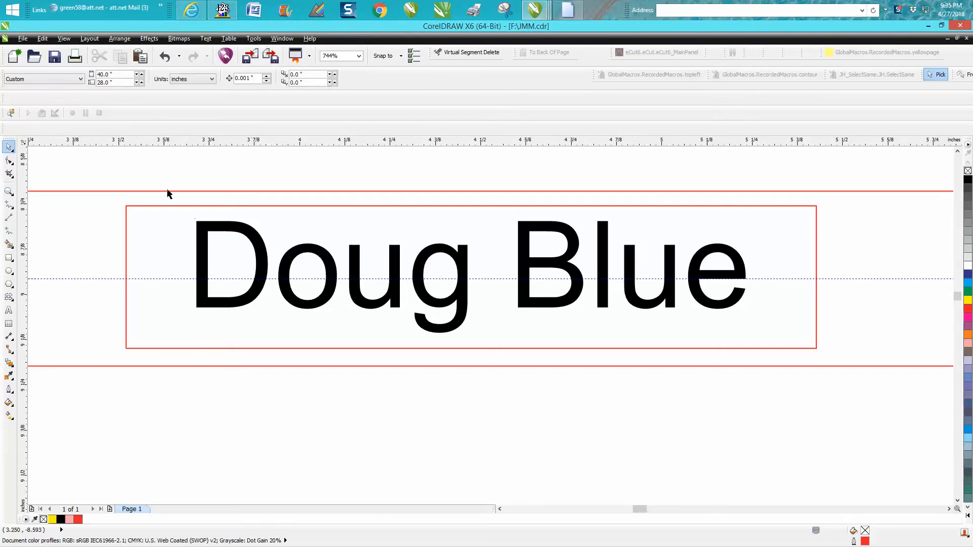
pyautogui.moveTo(178, 183); pyautogui.dragTo(765, 414)
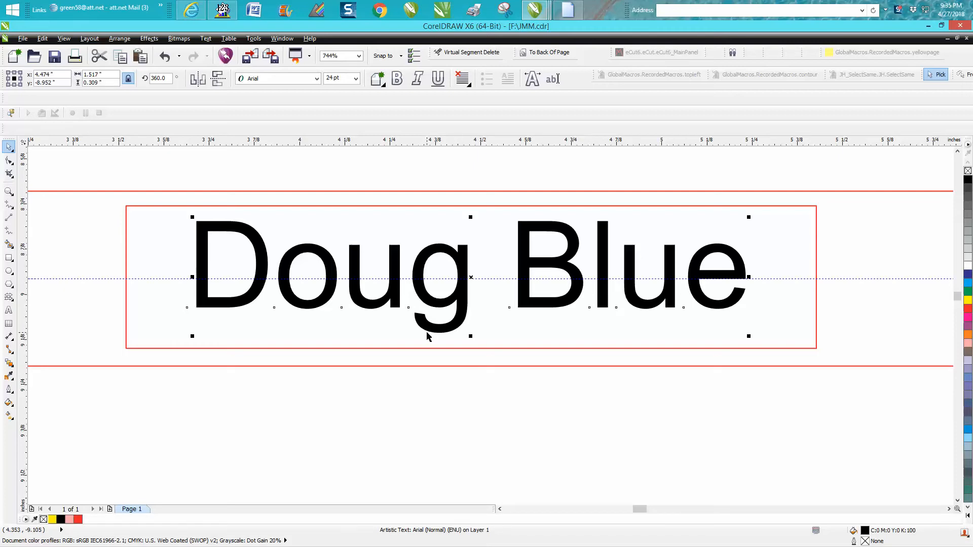
pyautogui.scroll(-2, 427, 331)
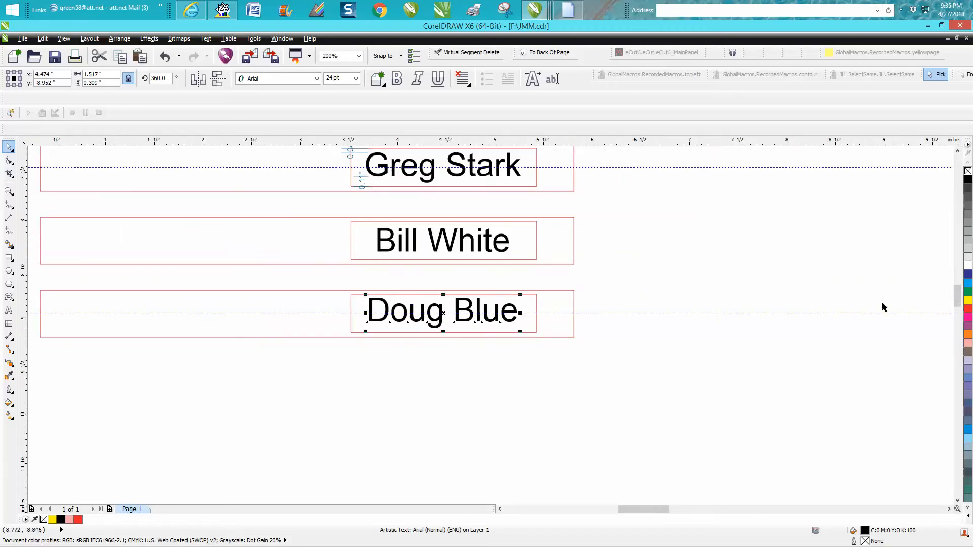
pyautogui.moveTo(957, 301); pyautogui.dragTo(959, 291)
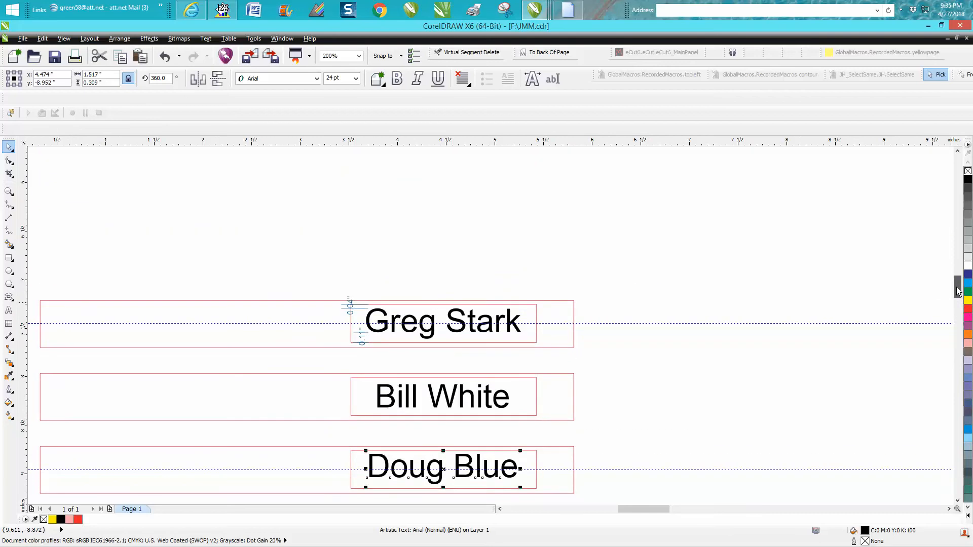
pyautogui.click(9, 192)
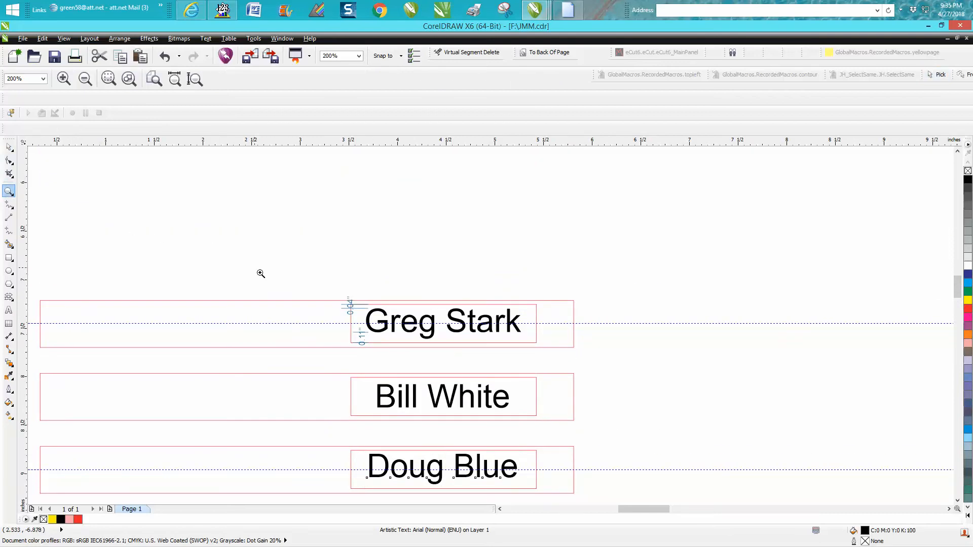
pyautogui.moveTo(333, 292); pyautogui.dragTo(574, 366)
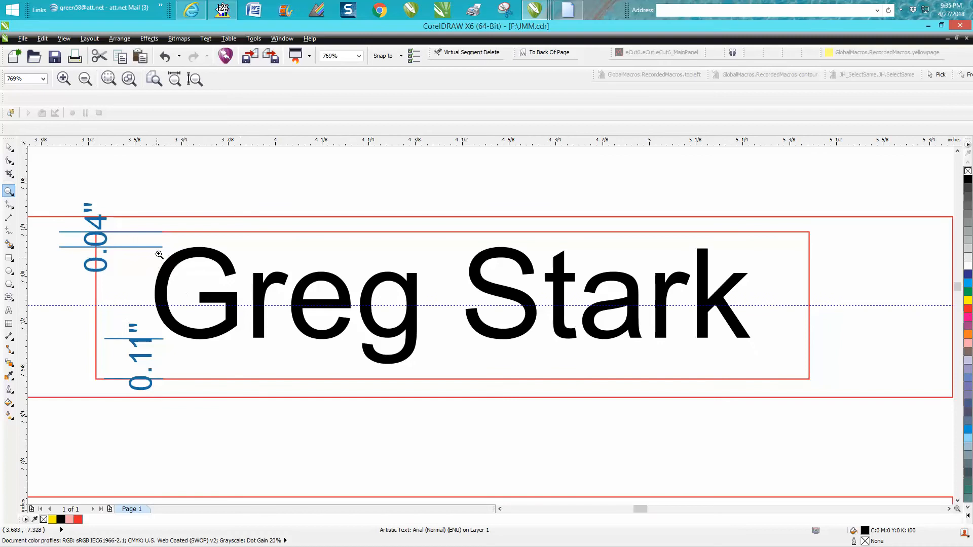
pyautogui.click(9, 147)
pyautogui.scroll(-2, 298, 269)
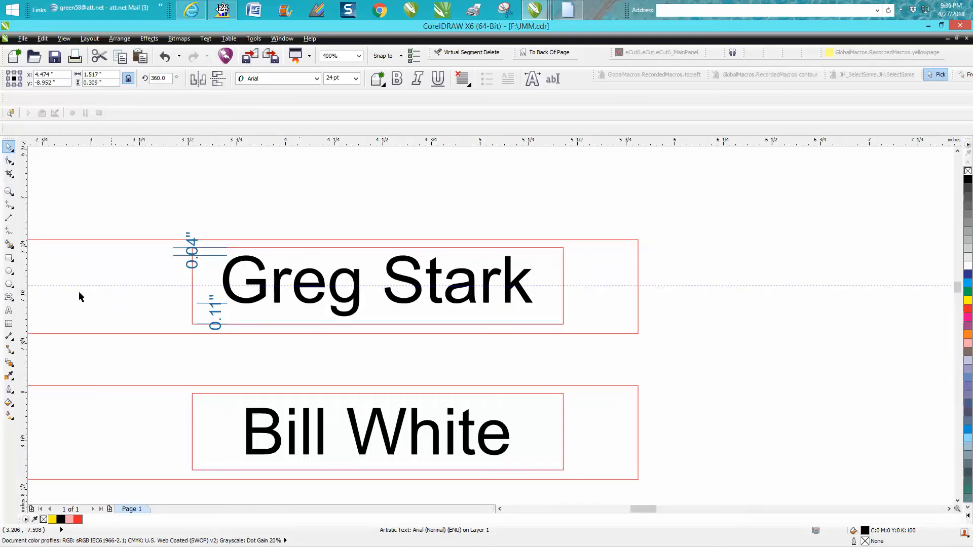
# Try to dimension the gap between the middle nameplate's text top and the inner rectangle's upper edge, and undo the dimension
pyautogui.click(8, 192)
pyautogui.moveTo(229, 365); pyautogui.dragTo(557, 494)
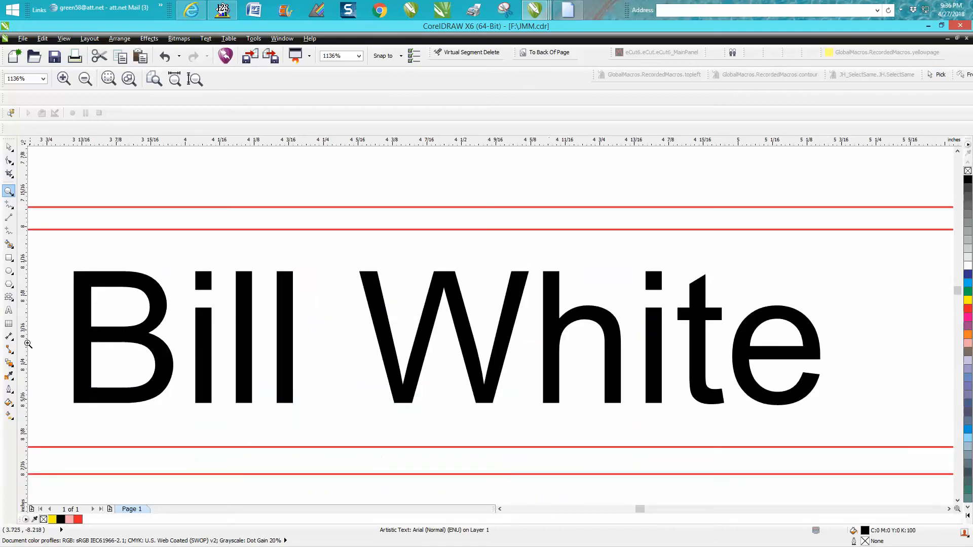
pyautogui.click(9, 336)
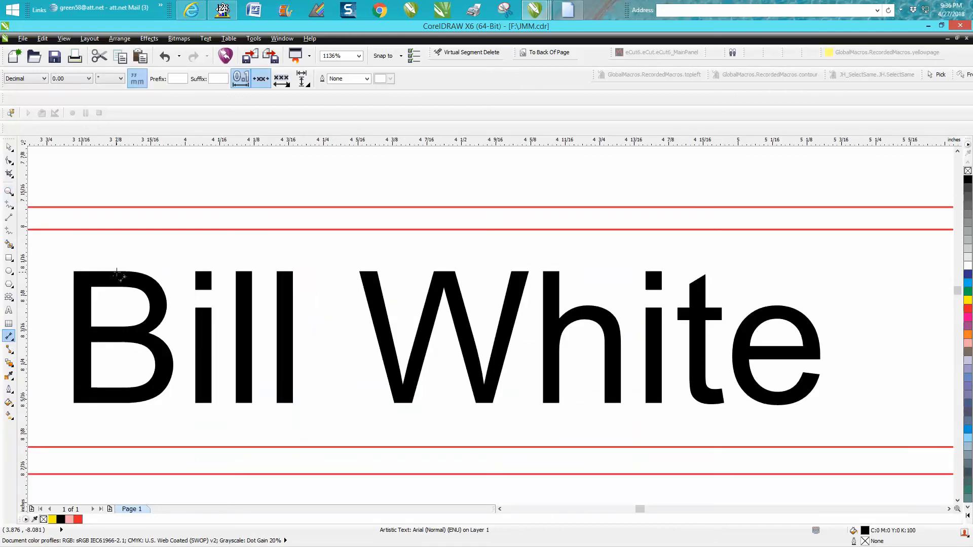
pyautogui.moveTo(118, 272); pyautogui.dragTo(117, 231)
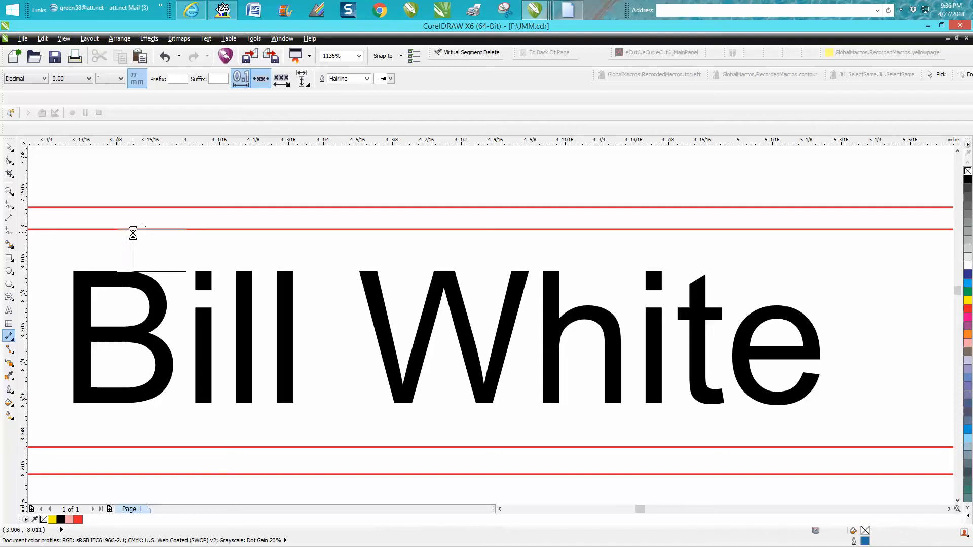
pyautogui.click(193, 253)
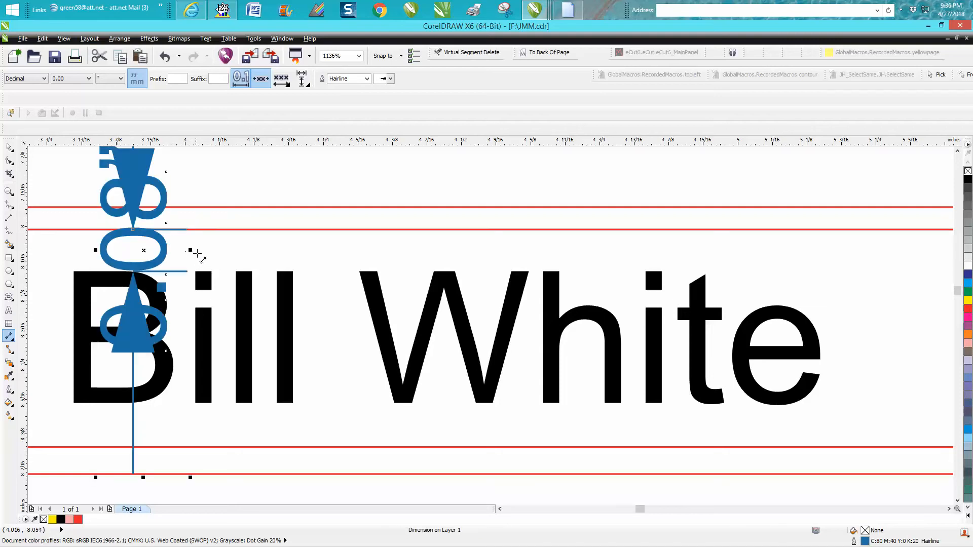
pyautogui.click(165, 56)
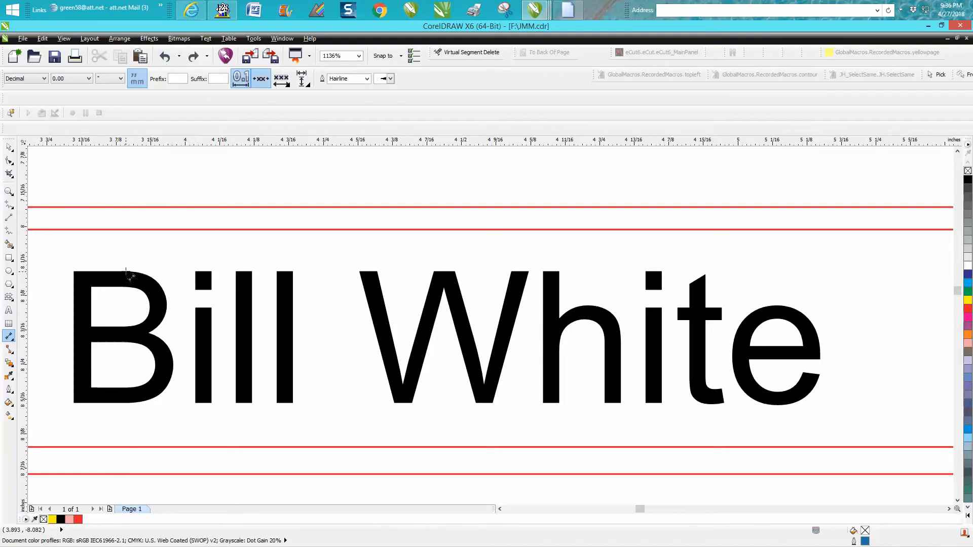
# Convert the middle nameplate's artistic text to curves
pyautogui.click(9, 147)
pyautogui.click(115, 280)
pyautogui.scroll(-2, 97, 198)
pyautogui.moveTo(80, 184); pyautogui.dragTo(487, 389)
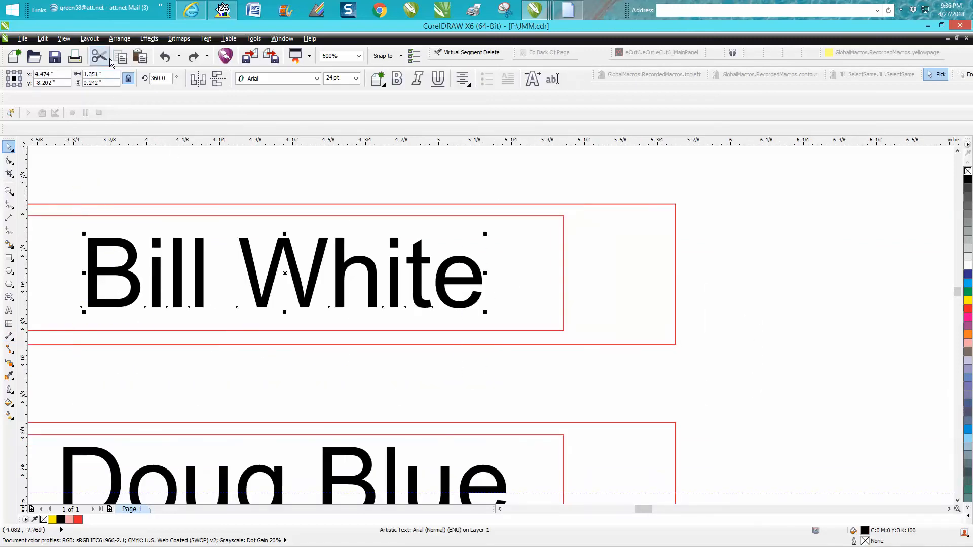
pyautogui.click(119, 39)
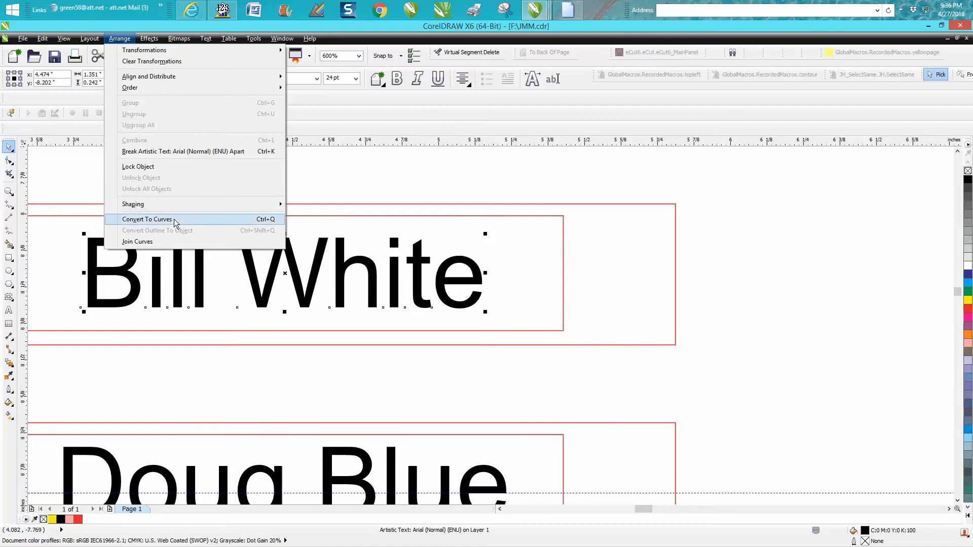
pyautogui.click(152, 220)
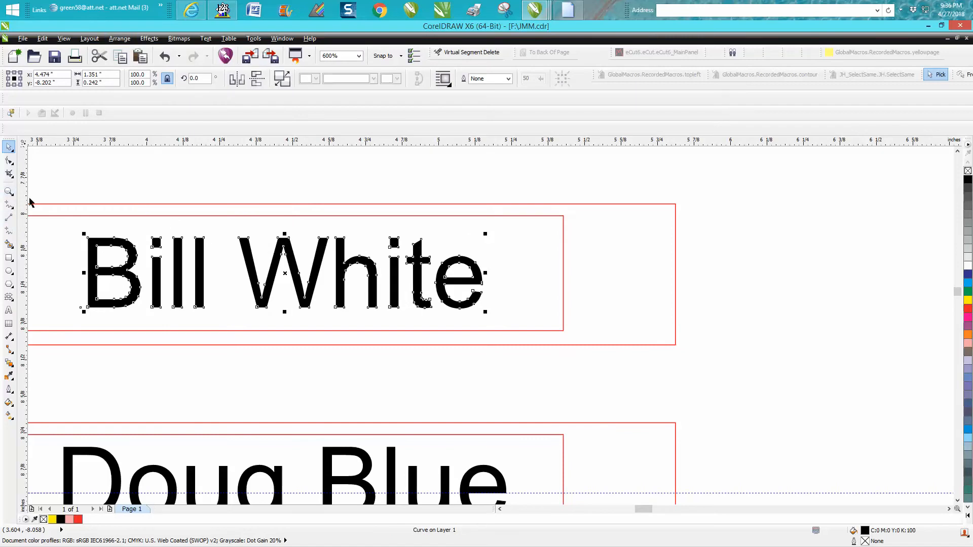
# Dimension the vertical gap from the top of the middle name's first letter to the inner rectangle's upper edge
pyautogui.click(9, 191)
pyautogui.moveTo(59, 199); pyautogui.dragTo(218, 336)
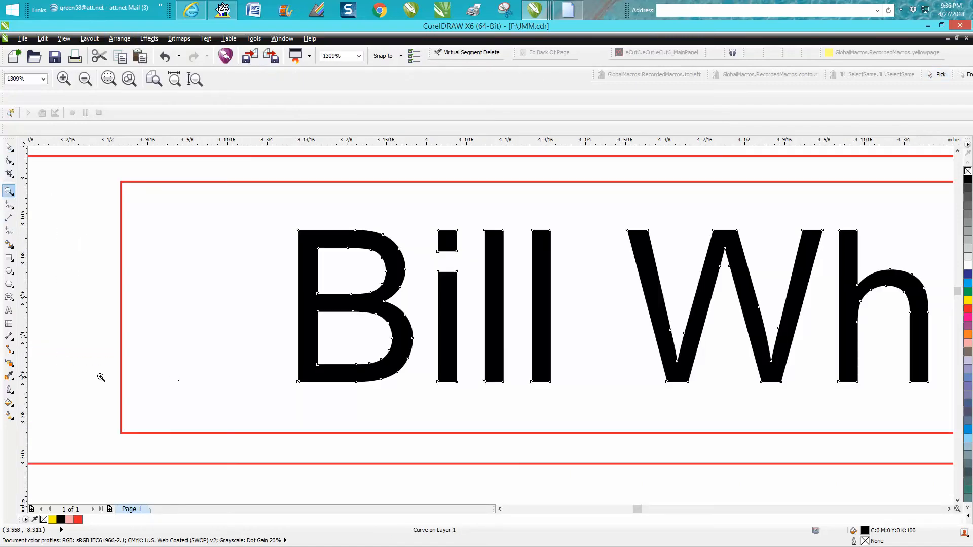
pyautogui.click(8, 336)
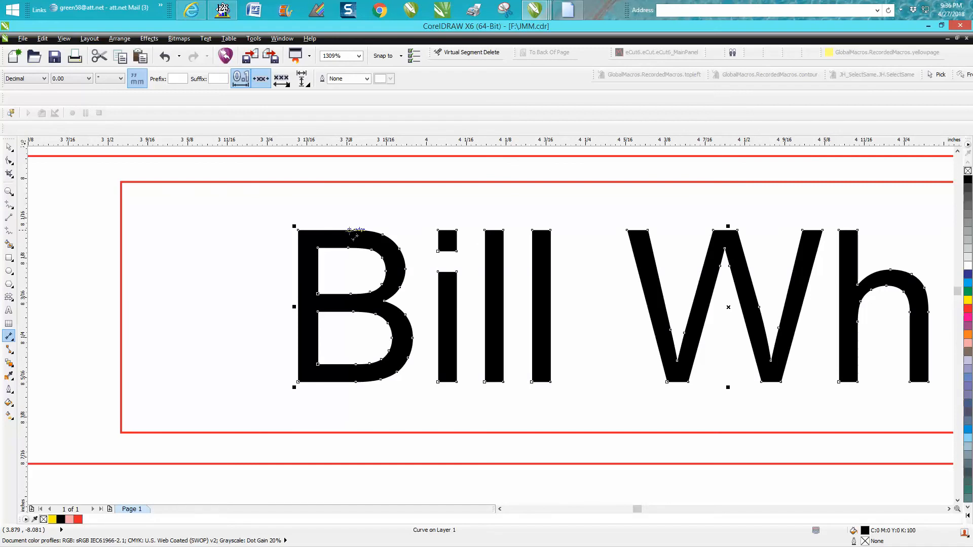
pyautogui.moveTo(339, 230); pyautogui.dragTo(338, 182)
pyautogui.click(327, 186)
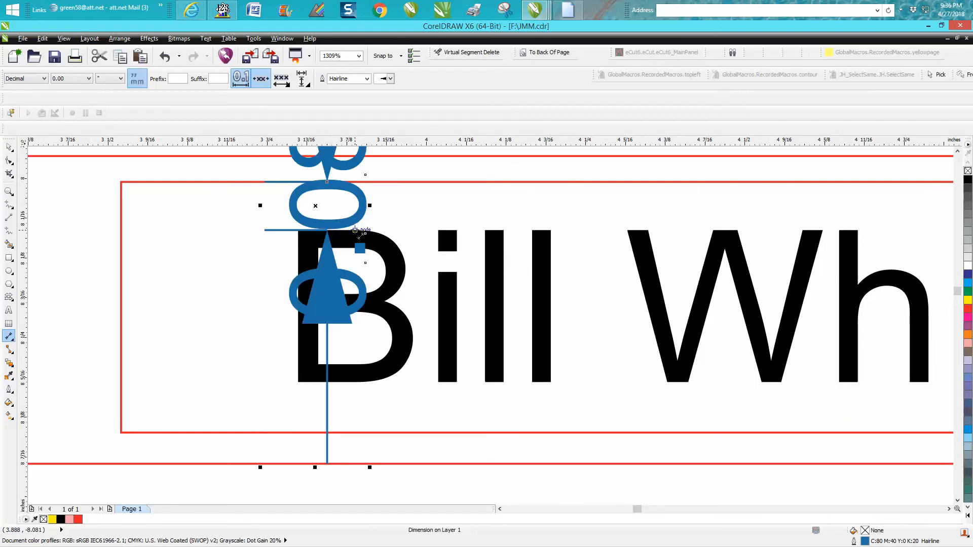
# Nudge the upper nameplate's name down to y -7.484 inches so its dimensioned gaps above and below match
pyautogui.scroll(-4, 354, 263)
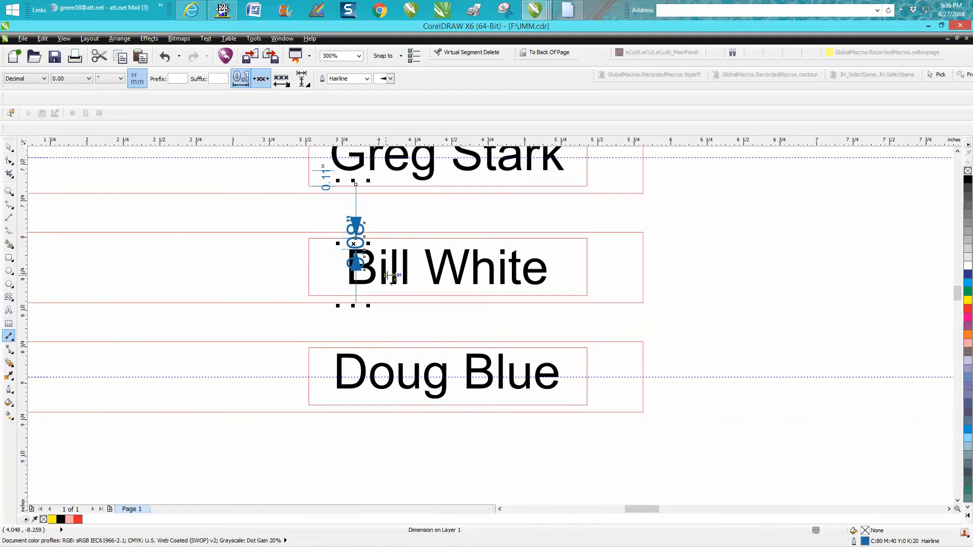
pyautogui.scroll(-2, 379, 277)
pyautogui.click(9, 191)
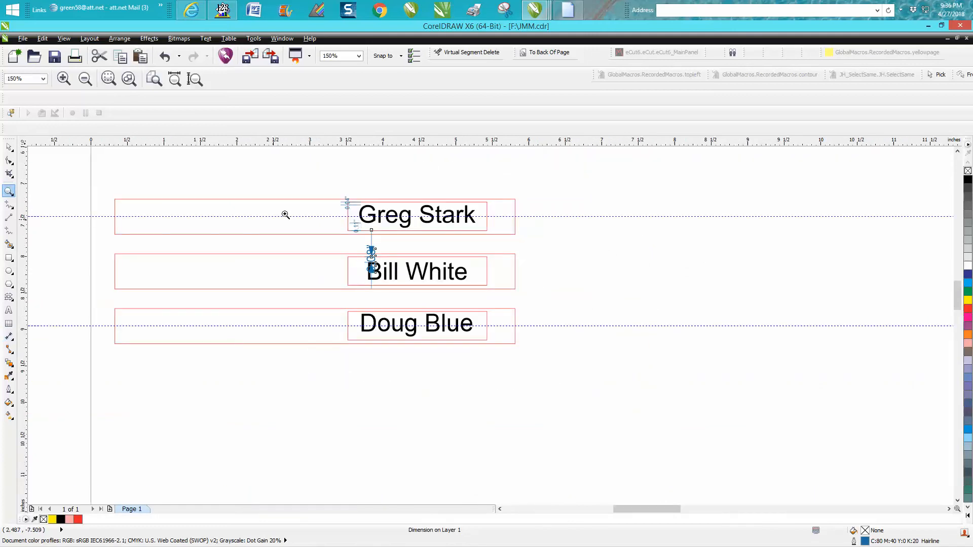
pyautogui.moveTo(327, 192); pyautogui.dragTo(544, 246)
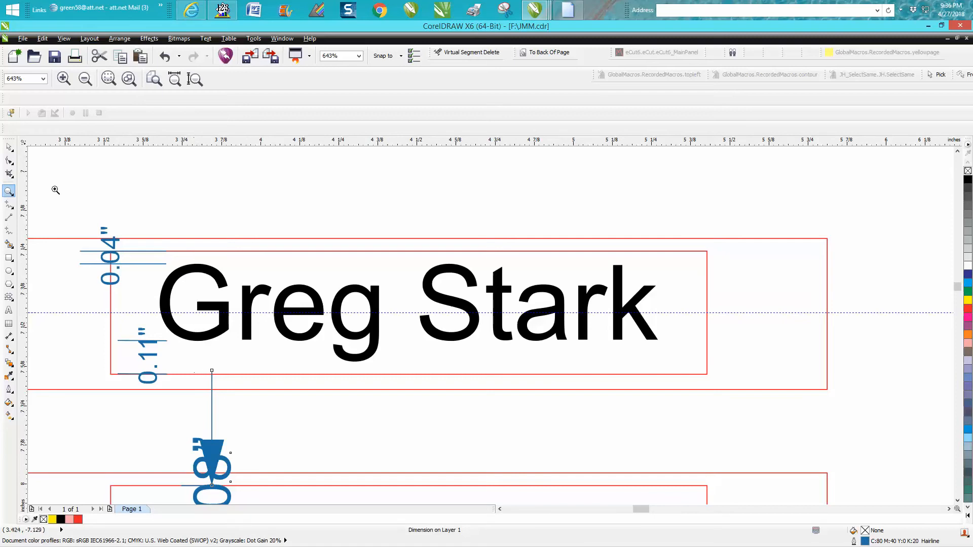
pyautogui.click(9, 147)
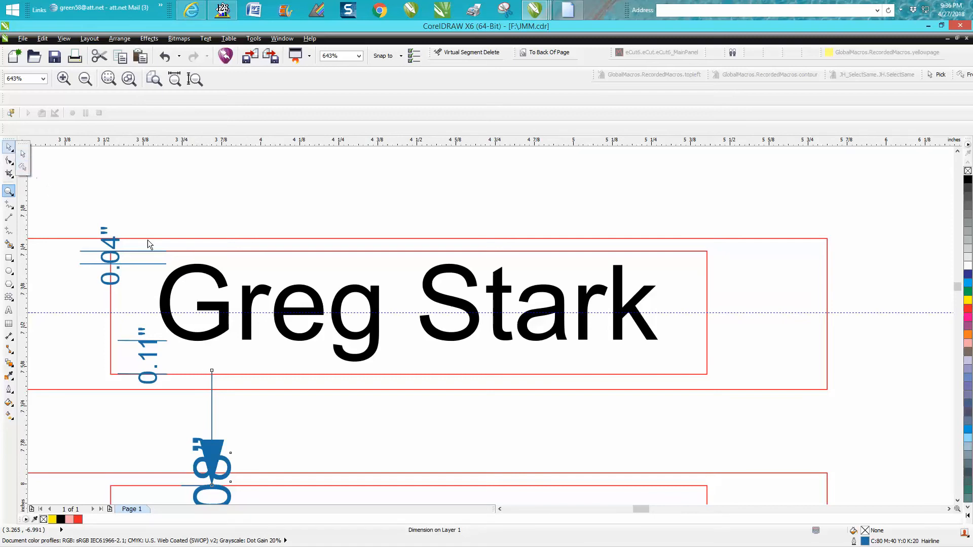
pyautogui.click(9, 147)
pyautogui.moveTo(138, 210); pyautogui.dragTo(670, 402)
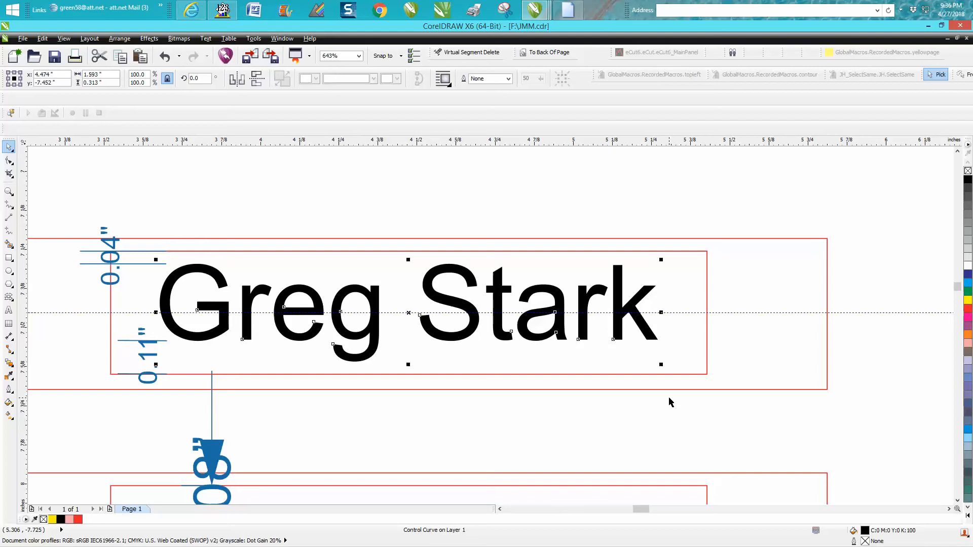
pyautogui.press('Down')
pyautogui.press('Down')
pyautogui.press('Down')
pyautogui.press('Down')
pyautogui.press('Down')
pyautogui.press('Down')
pyautogui.press('Down')
pyautogui.press('Down')
pyautogui.press('Down')
pyautogui.press('Down')
pyautogui.press('Down')
pyautogui.press('Down')
pyautogui.press('Down')
pyautogui.press('Down')
pyautogui.press('Down')
pyautogui.press('Down')
pyautogui.press('Down')
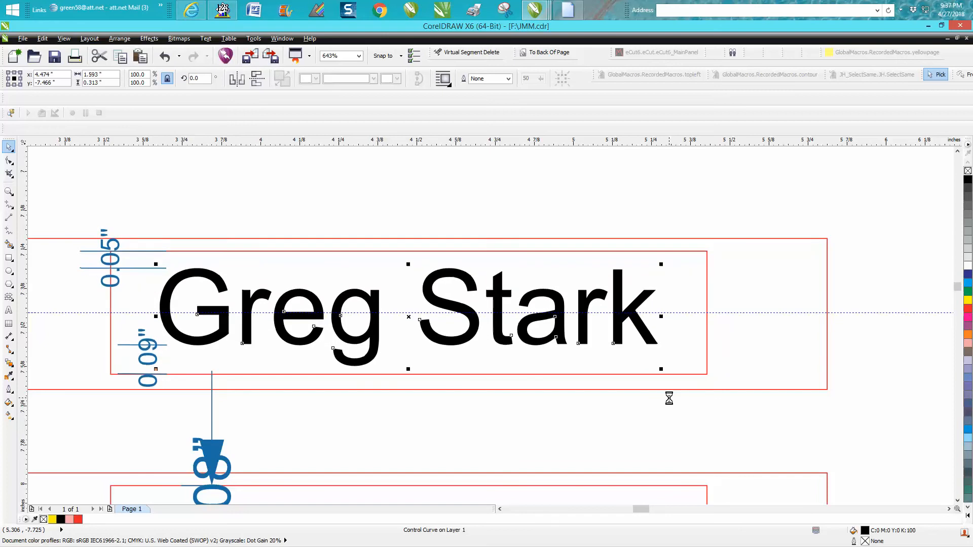
pyautogui.press('Down')
pyautogui.press('Down')
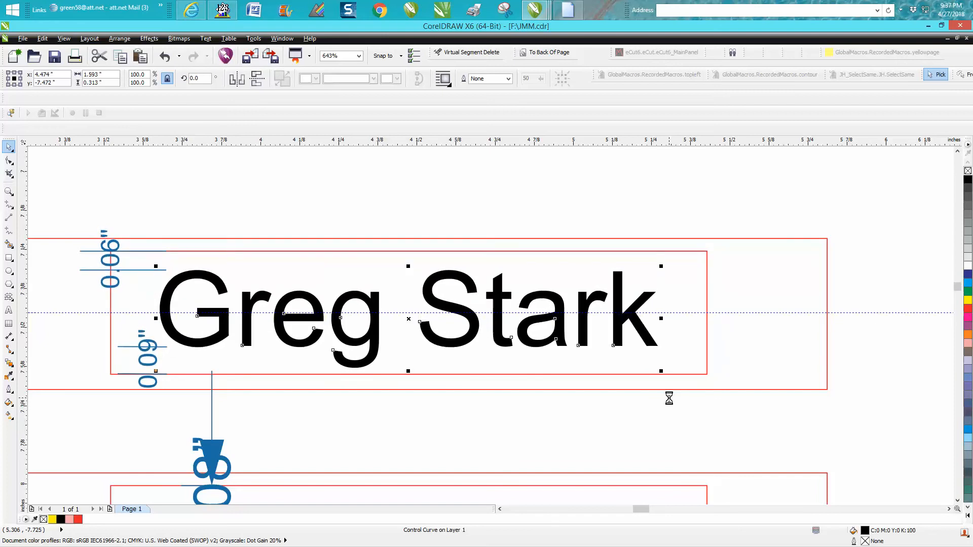
pyautogui.press('Down')
pyautogui.press('Down')
pyautogui.press('Down')
pyautogui.press('Down')
pyautogui.press('Down')
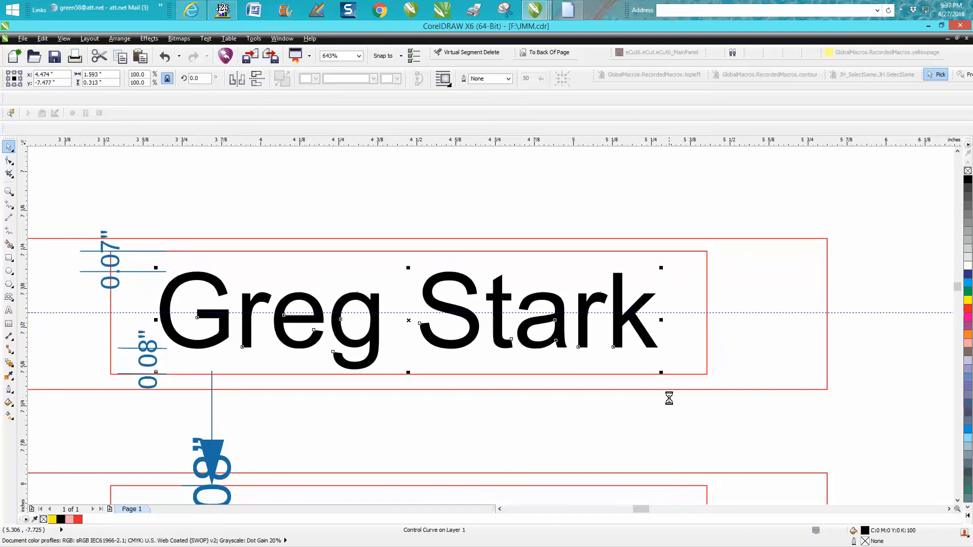
pyautogui.press('Down')
pyautogui.press('Down')
pyautogui.press('Down')
pyautogui.press('Down')
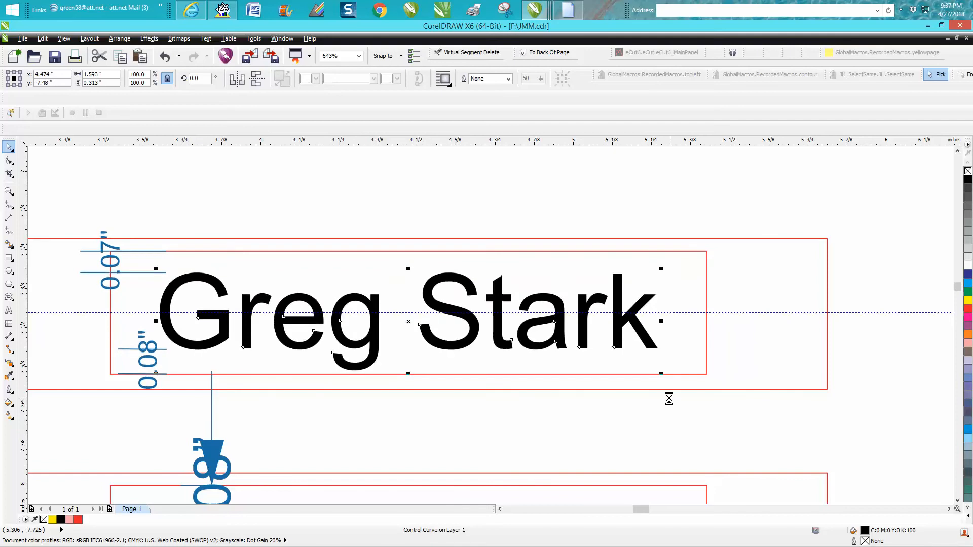
pyautogui.press('Down')
pyautogui.press('Down')
pyautogui.press('Down')
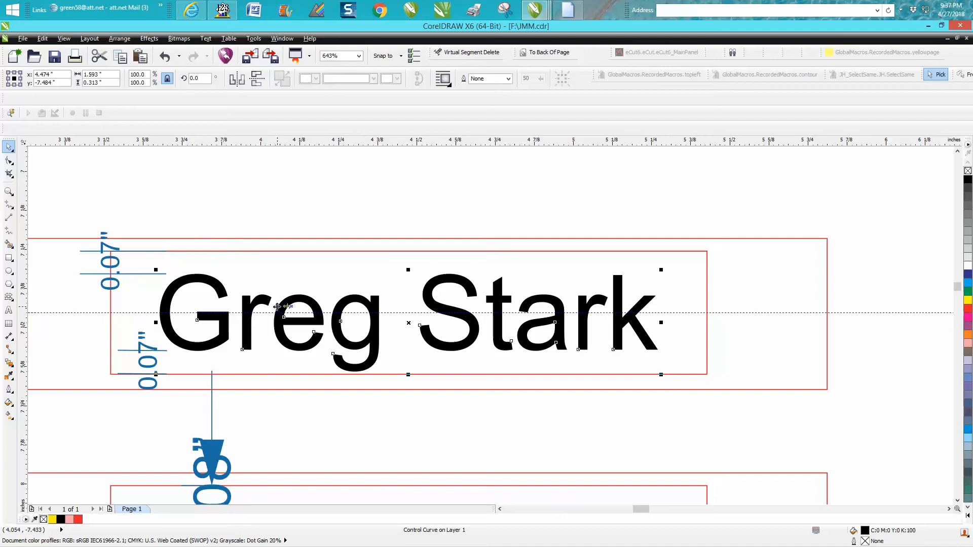
# Fine-tune the upper nameplate's name with small nudges down and back up to y -7.478 inches
pyautogui.press('Down')
pyautogui.press('Down')
pyautogui.press('Down')
pyautogui.press('Up')
pyautogui.press('Up')
pyautogui.press('Up')
pyautogui.press('Up')
pyautogui.press('Up')
pyautogui.press('Up')
pyautogui.press('Up')
pyautogui.press('Up')
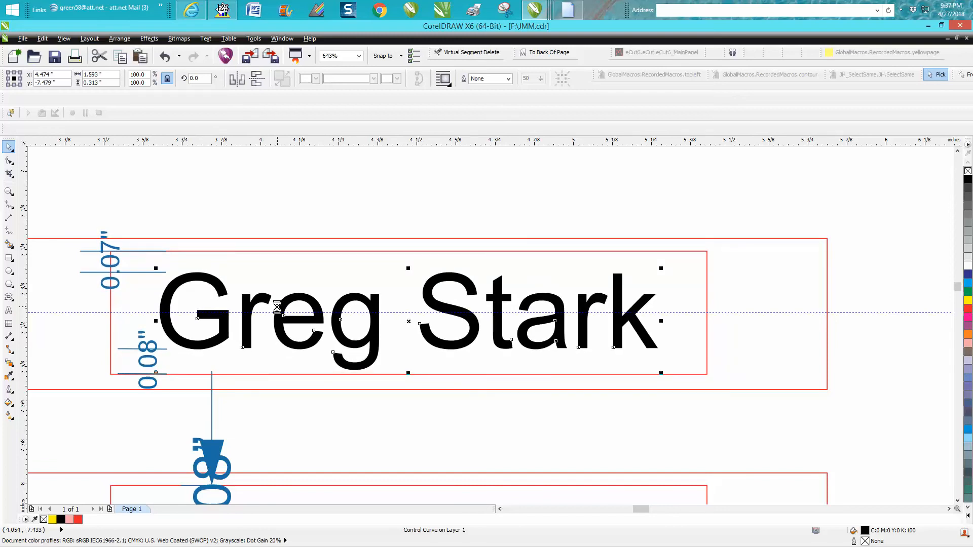
pyautogui.press('Up')
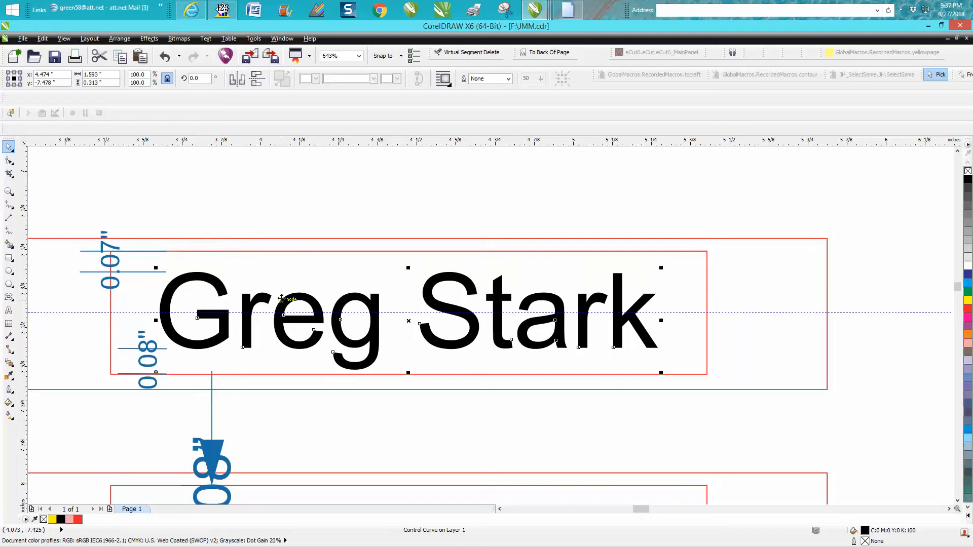
# Align the upper nameplate's name with its inner rectangle on their horizontal centre line
pyautogui.click(223, 253)
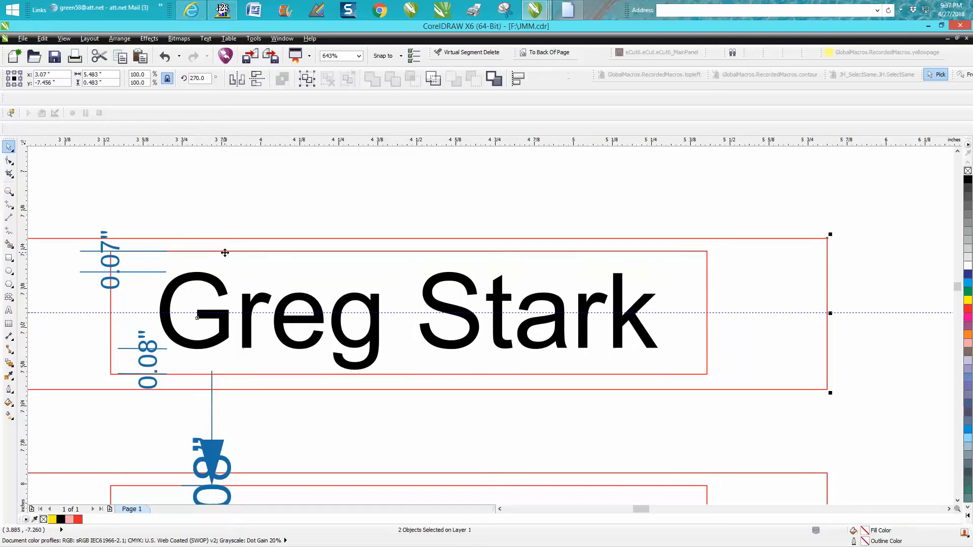
pyautogui.click(257, 227)
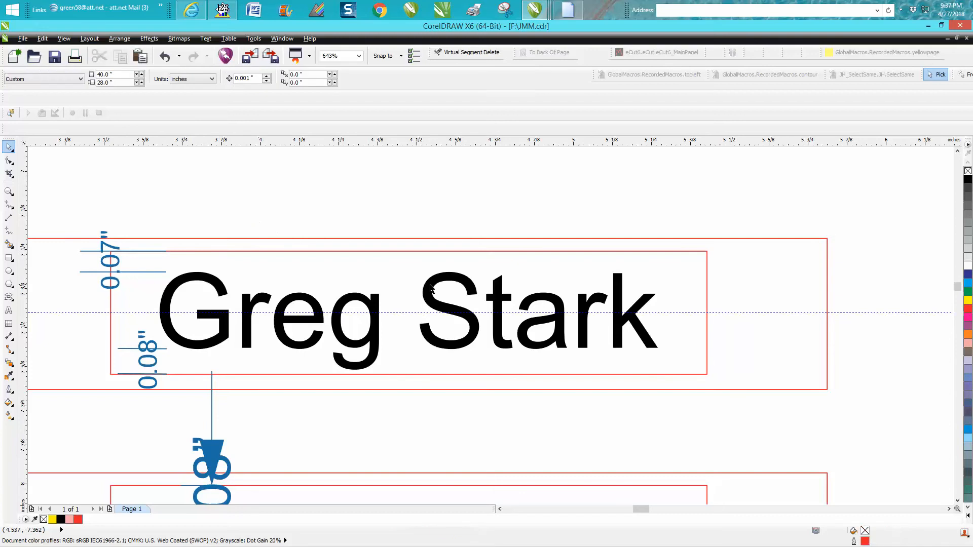
pyautogui.moveTo(149, 231); pyautogui.dragTo(715, 409)
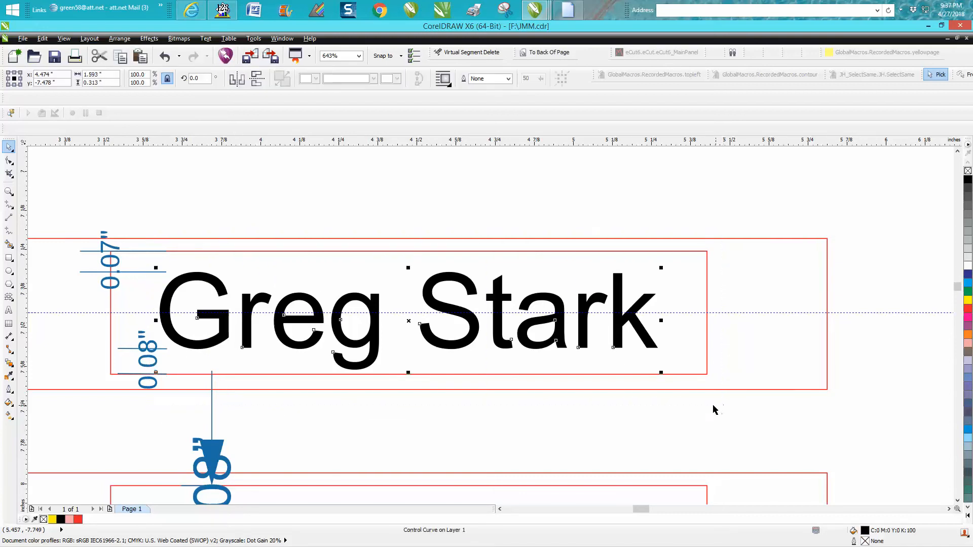
pyautogui.click(697, 251)
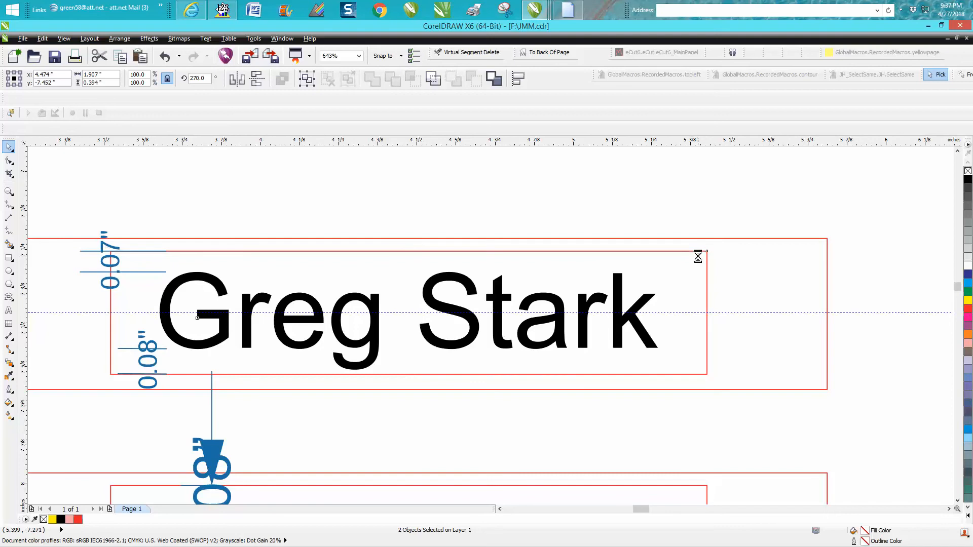
pyautogui.press('e')
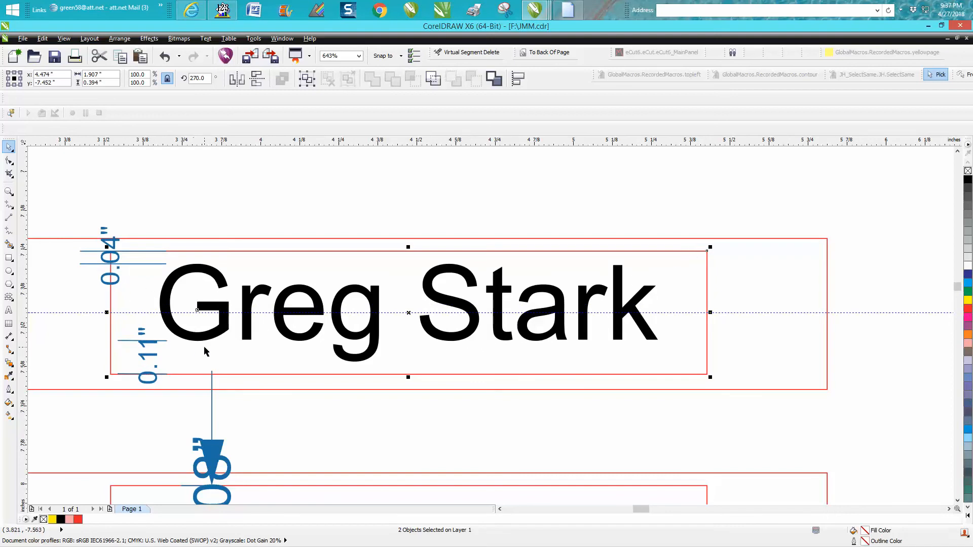
# Try a coarser nudge distance by moving the upper nameplate's name down to y -7.502 inches, and undo the move
pyautogui.click(246, 223)
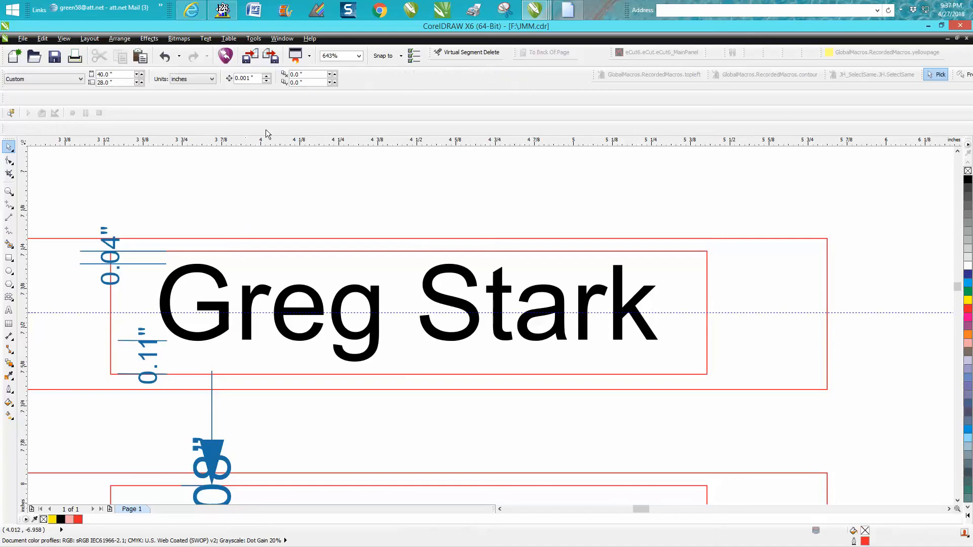
pyautogui.tripleClick(250, 78)
pyautogui.write('.05')
pyautogui.click(224, 282)
pyautogui.moveTo(147, 208); pyautogui.dragTo(668, 397)
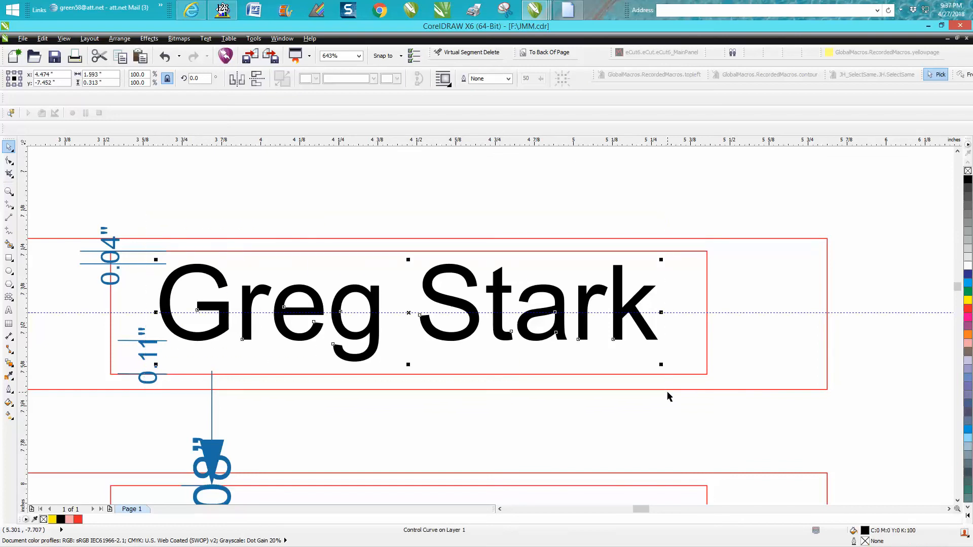
pyautogui.press('Down')
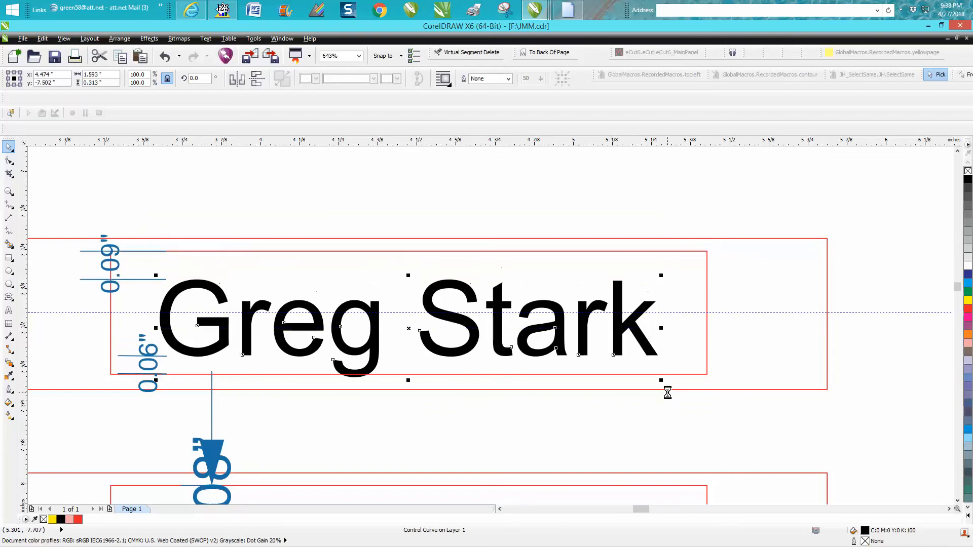
pyautogui.hotkey('ctrl', 'z')
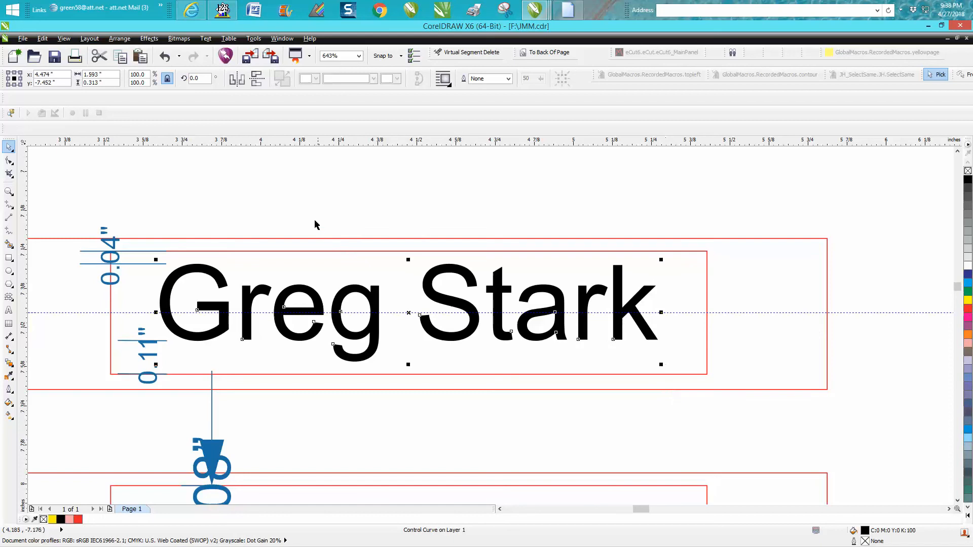
# Set the nudge distance to 0.005 inches and nudge the upper nameplate's name down to y -7.507 inches
pyautogui.press('Escape')
pyautogui.click(253, 78)
pyautogui.write('.005')
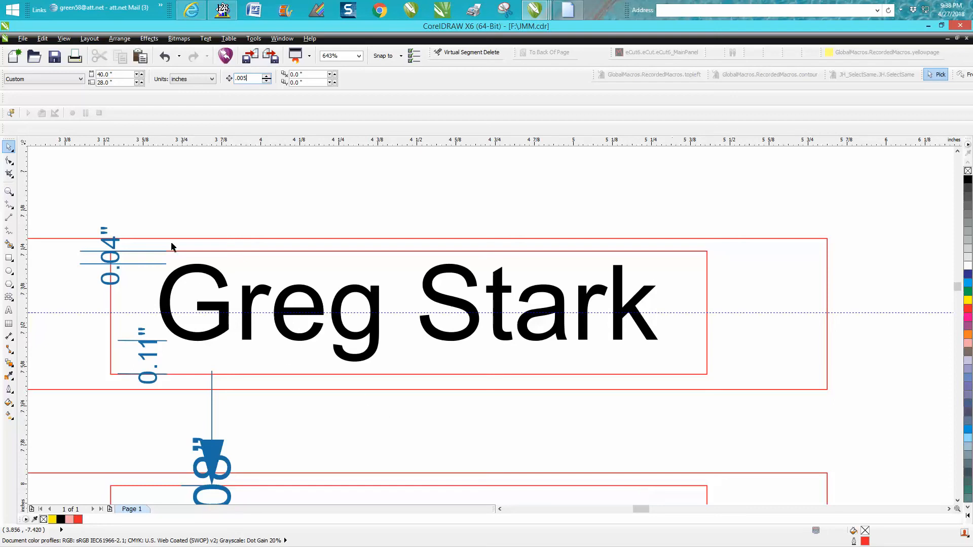
pyautogui.moveTo(143, 223); pyautogui.dragTo(667, 399)
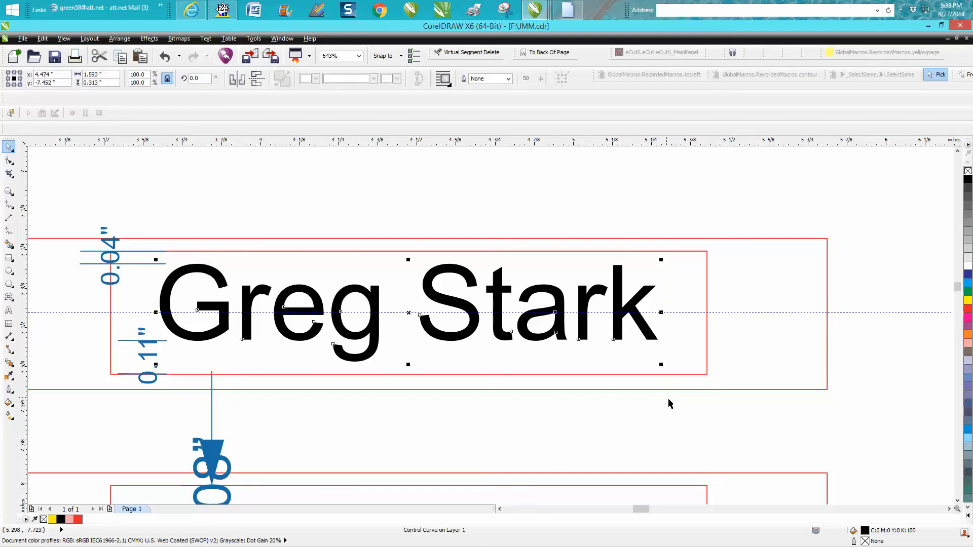
pyautogui.press('Down')
pyautogui.press('Down')
pyautogui.press('Down')
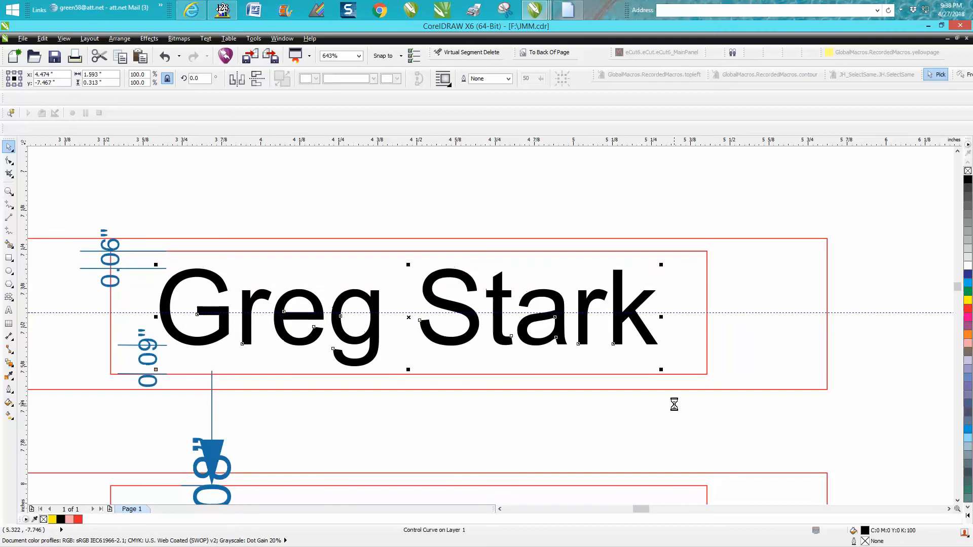
pyautogui.press('Down')
pyautogui.press('Down')
pyautogui.press('Down')
pyautogui.press('Down')
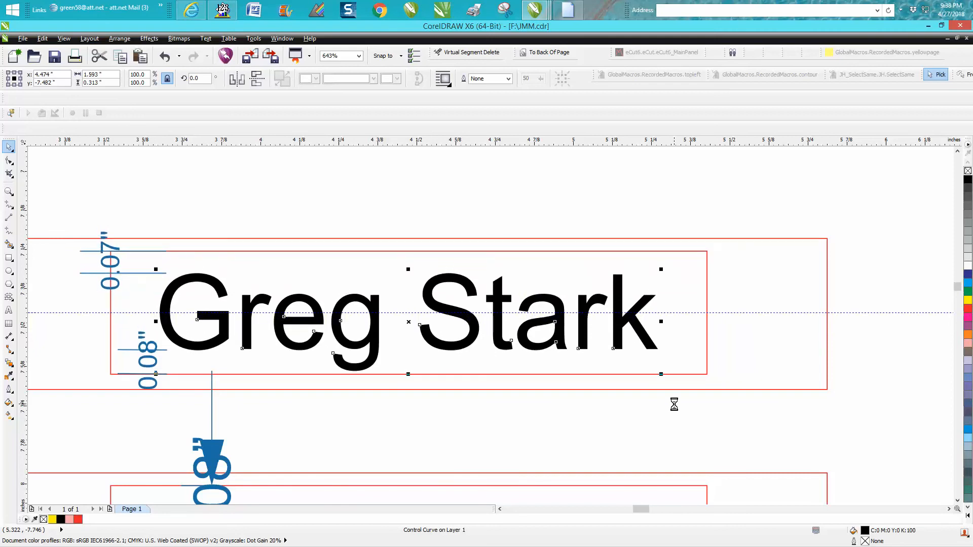
pyautogui.press('Down')
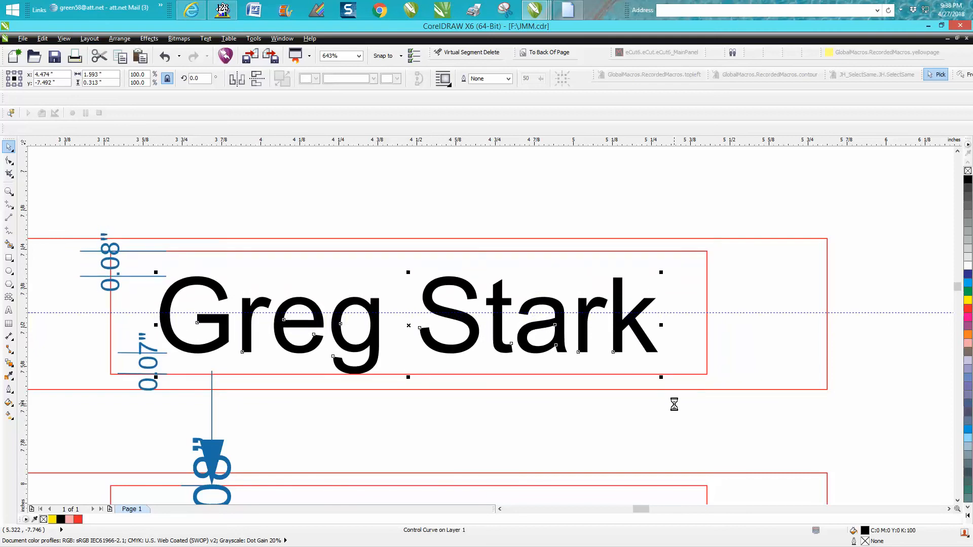
pyautogui.press('Down')
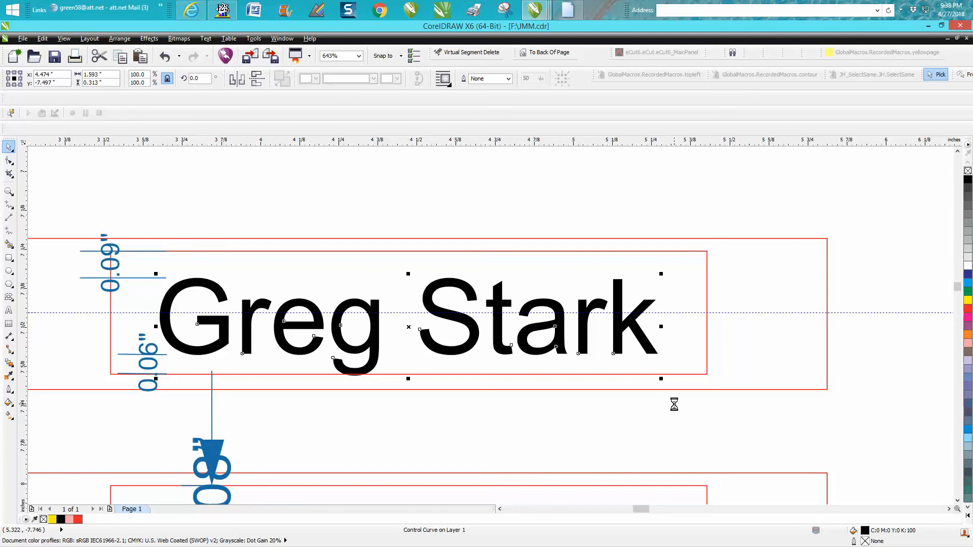
pyautogui.press('Down')
pyautogui.press('Down')
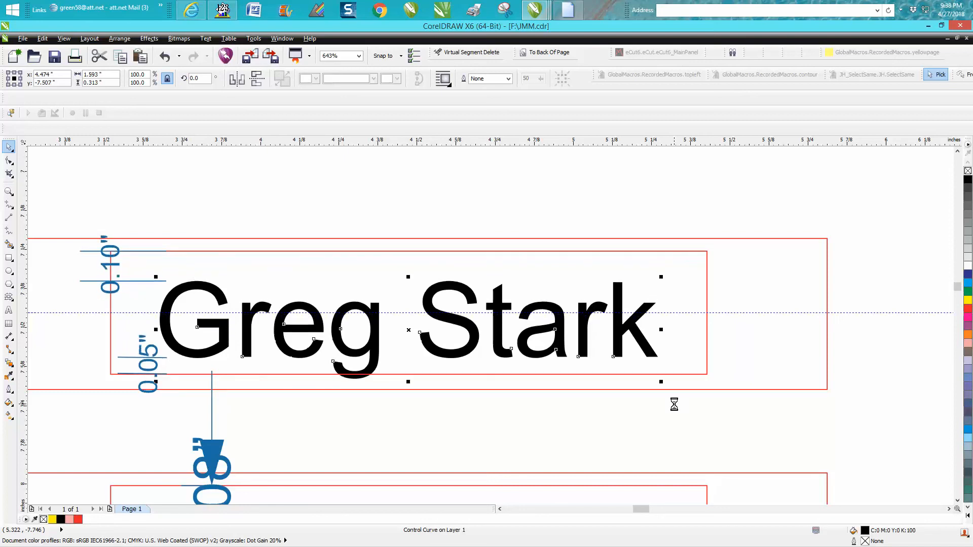
# Nudge the upper nameplate's name back up to y -7.482 inches
pyautogui.press('Up')
pyautogui.press('Up')
pyautogui.press('Up')
pyautogui.press('Up')
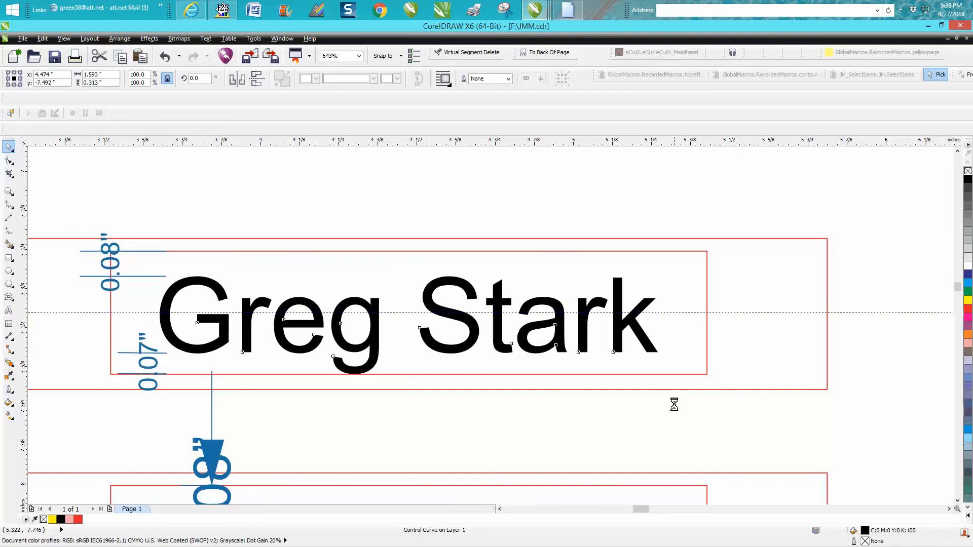
pyautogui.press('Up')
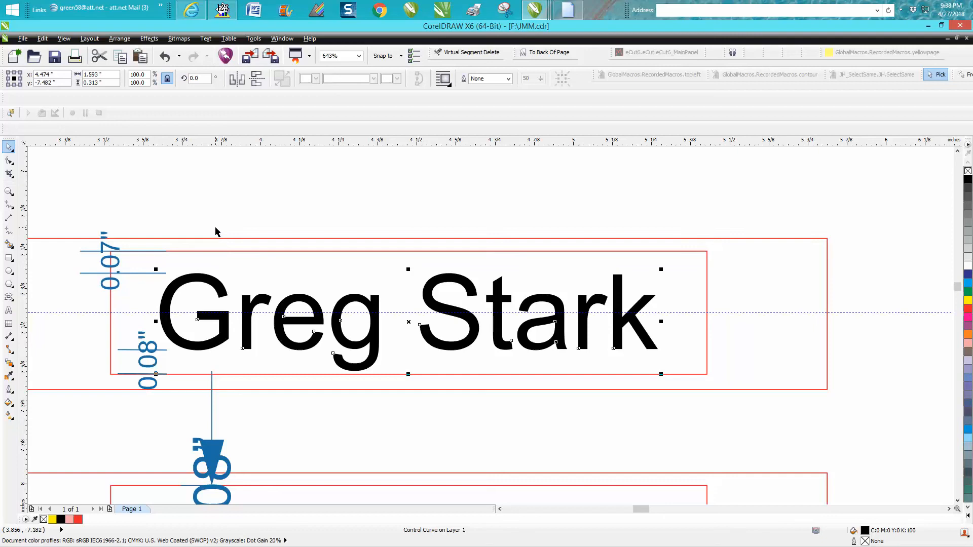
# Realign the upper nameplate's name and its dimensions with the inner rectangle on their horizontal centre line
pyautogui.click(159, 245)
pyautogui.moveTo(139, 230); pyautogui.dragTo(694, 411)
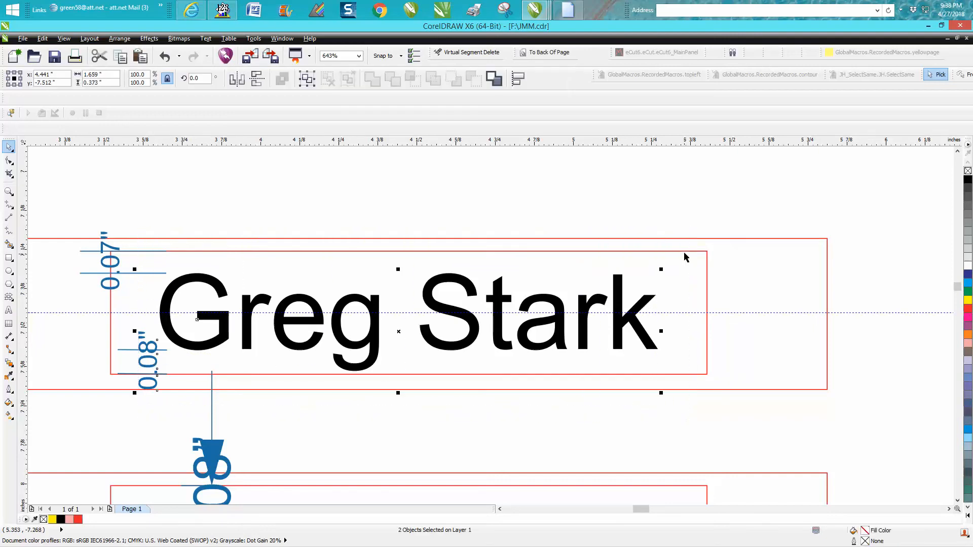
pyautogui.press('e')
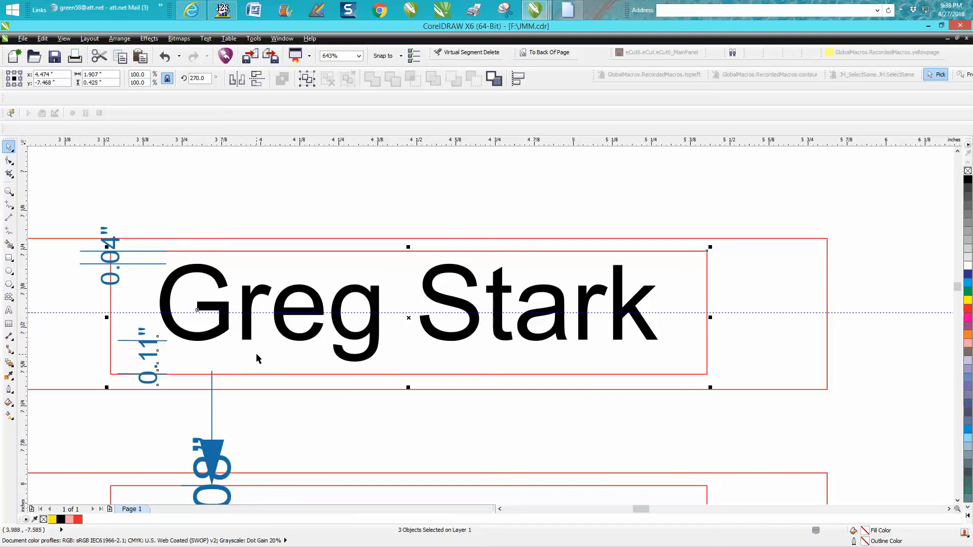
# Set a nudge distance larger than 0.005 inches and nudge the upper name with its dimension to y -7.51 inches
pyautogui.click(248, 220)
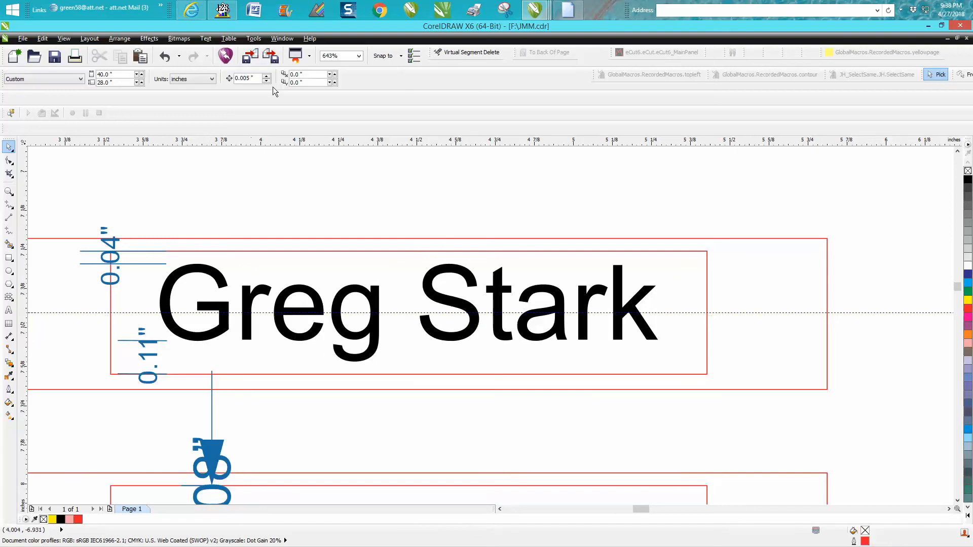
pyautogui.write('.')
pyautogui.press('Return')
pyautogui.press('Return')
pyautogui.click(315, 299)
pyautogui.moveTo(141, 222); pyautogui.dragTo(660, 397)
pyautogui.moveTo(129, 216); pyautogui.dragTo(677, 422)
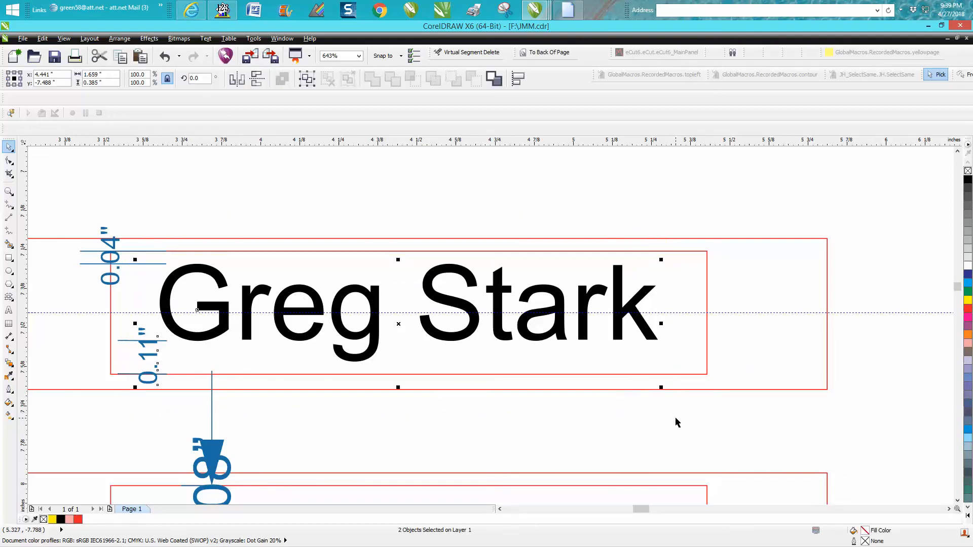
pyautogui.press('Down')
pyautogui.press('Down')
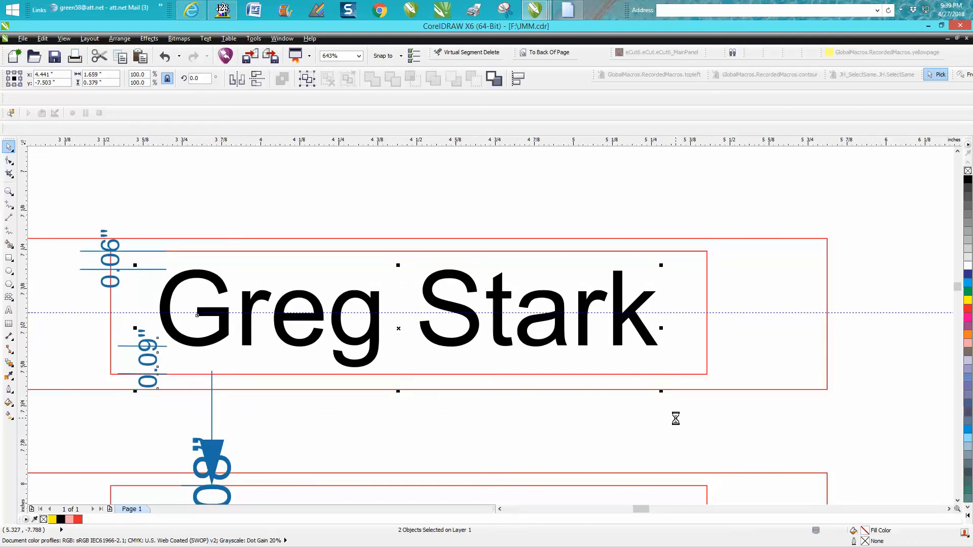
pyautogui.press('Down')
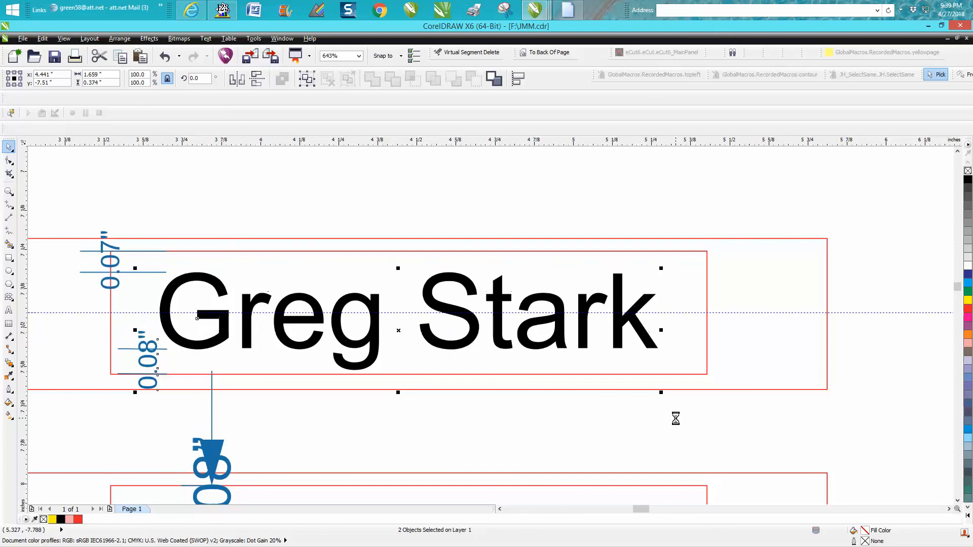
pyautogui.press('Down')
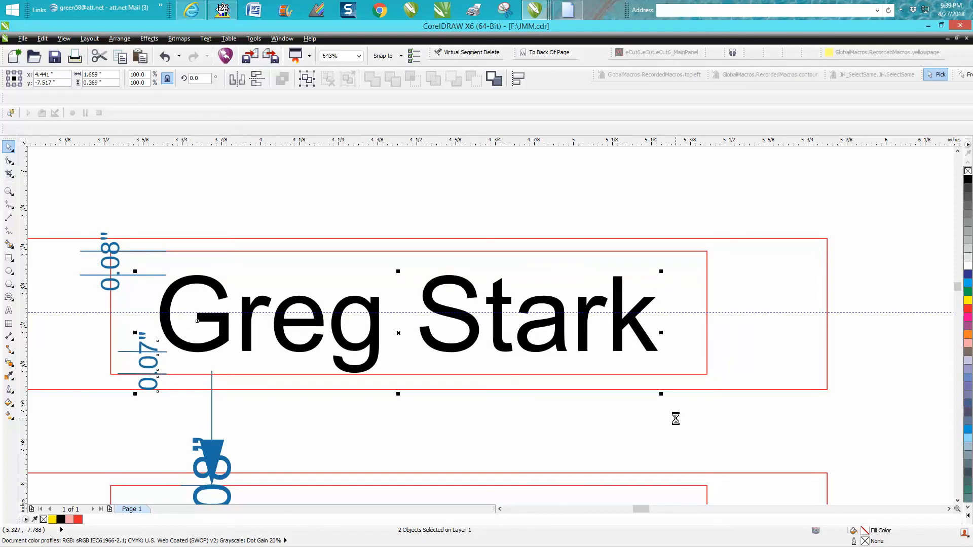
pyautogui.press('Up')
# Nudge the lower nameplate's name down to y -8.979 inches
pyautogui.scroll(-2, 629, 432)
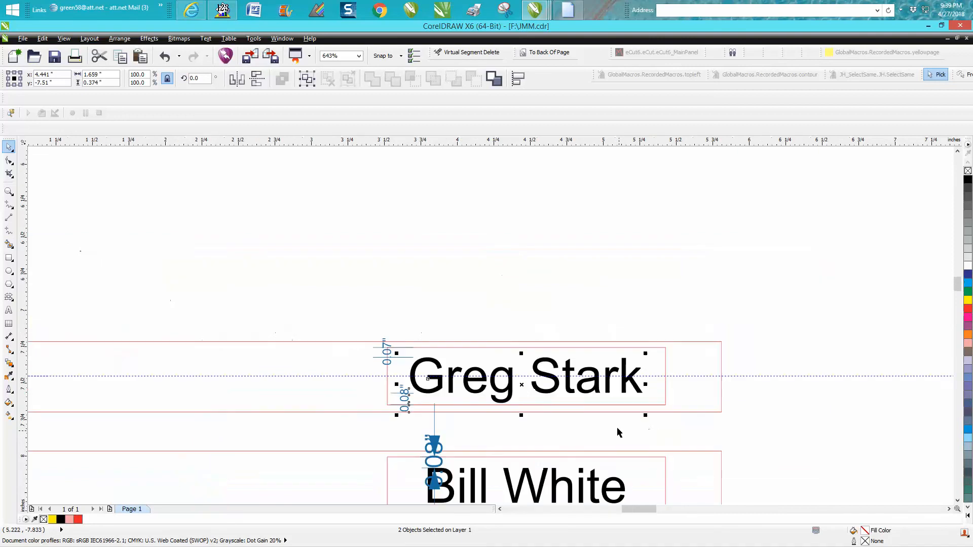
pyautogui.scroll(-3, 959, 296)
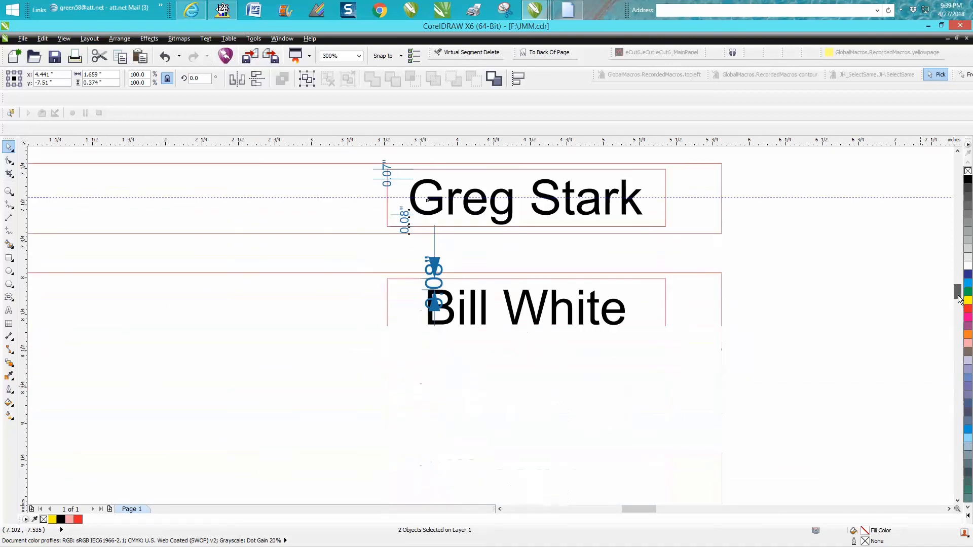
pyautogui.click(523, 405)
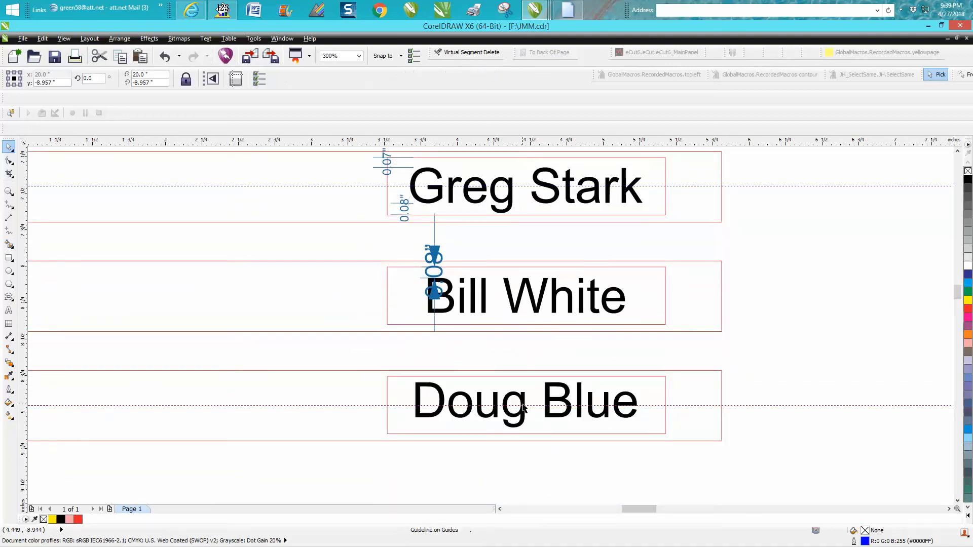
pyautogui.moveTo(403, 364); pyautogui.dragTo(664, 446)
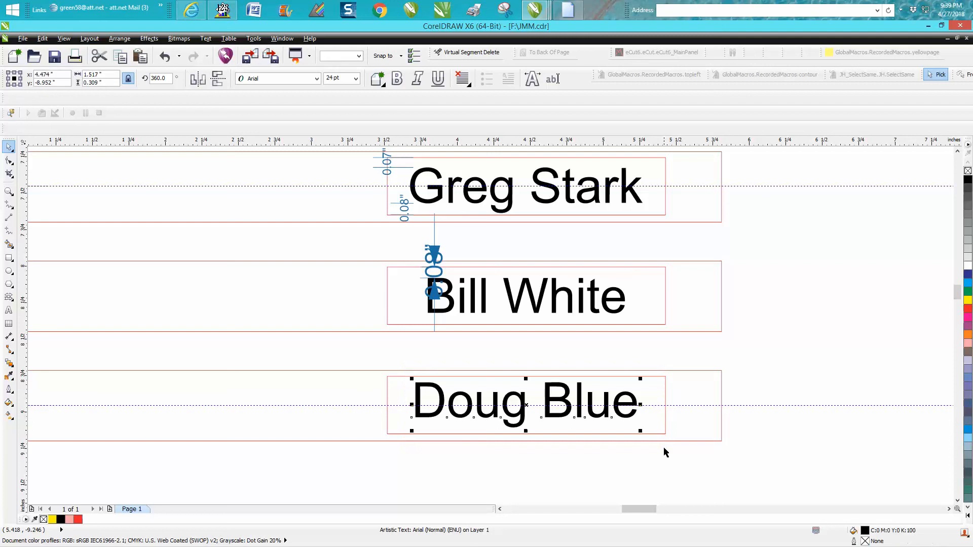
pyautogui.press('Down')
pyautogui.press('Down')
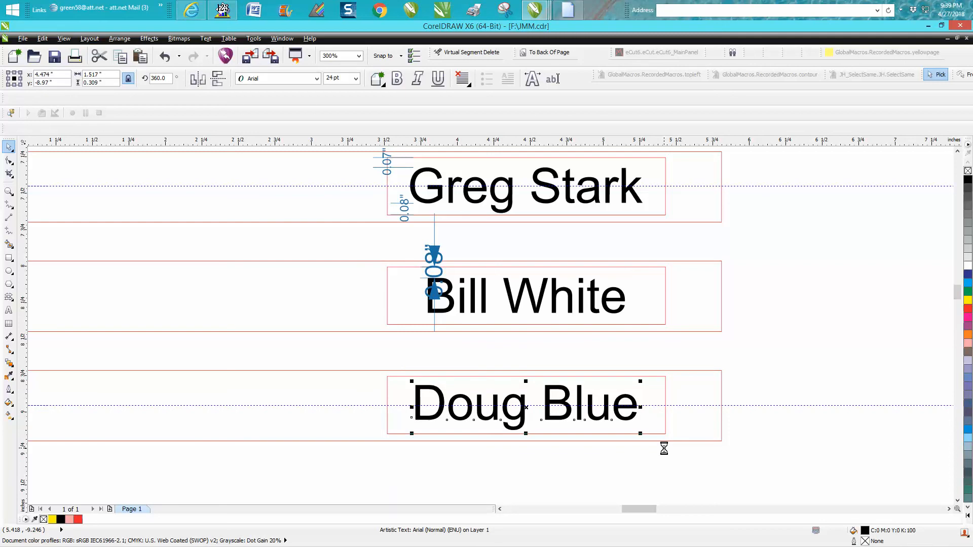
pyautogui.press('Down')
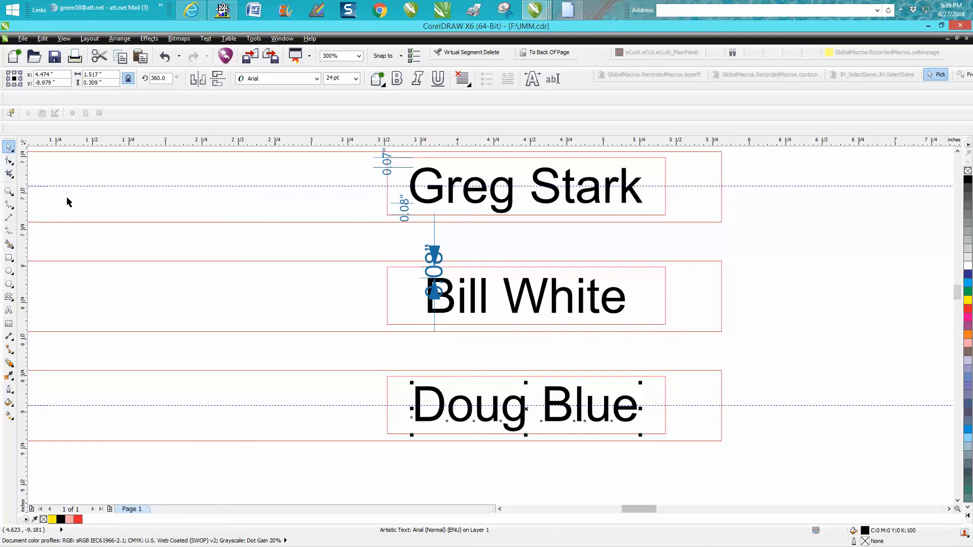
# Move the guideline through the lower nameplate up to y -8.852 inches and return it to y -8.957 inches
pyautogui.click(8, 191)
pyautogui.moveTo(380, 356); pyautogui.dragTo(778, 496)
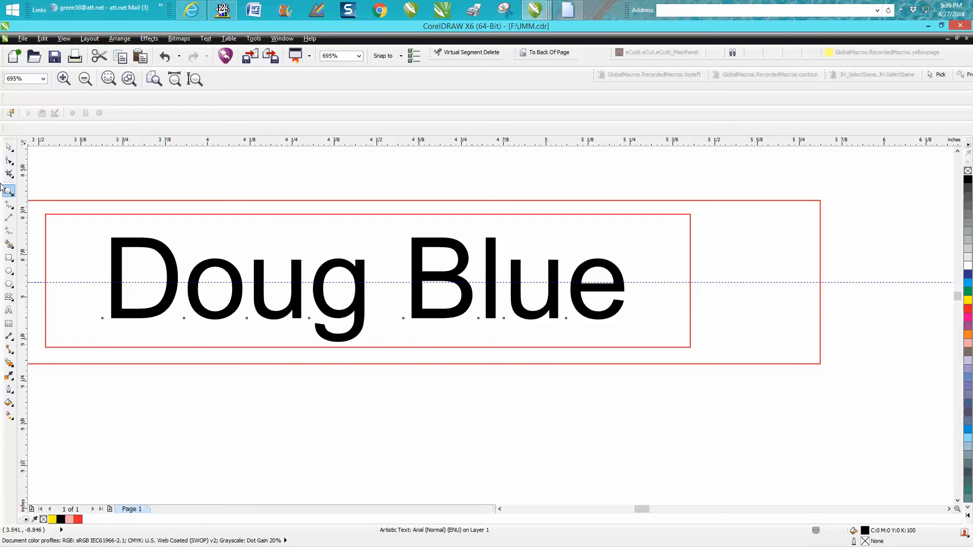
pyautogui.click(9, 147)
pyautogui.moveTo(844, 282); pyautogui.dragTo(849, 247)
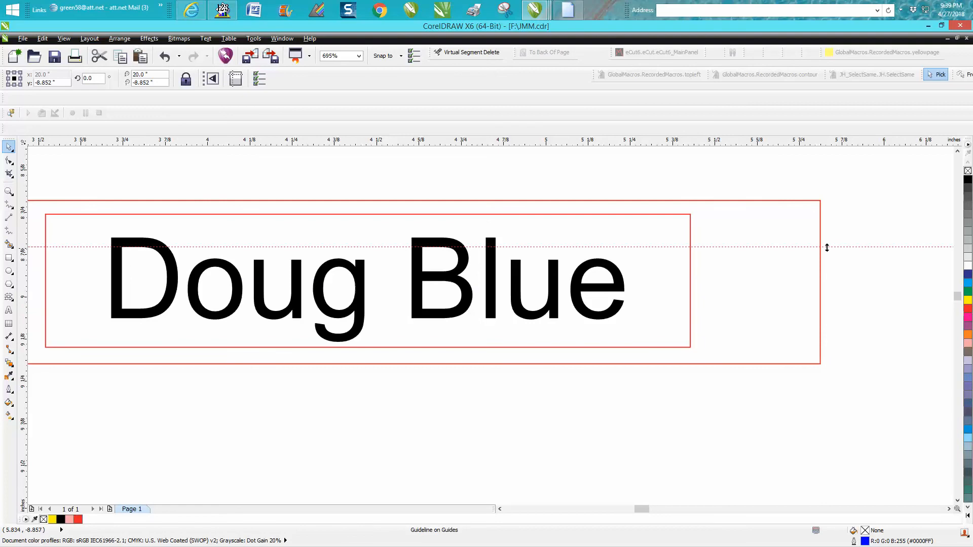
pyautogui.moveTo(828, 248); pyautogui.dragTo(820, 283)
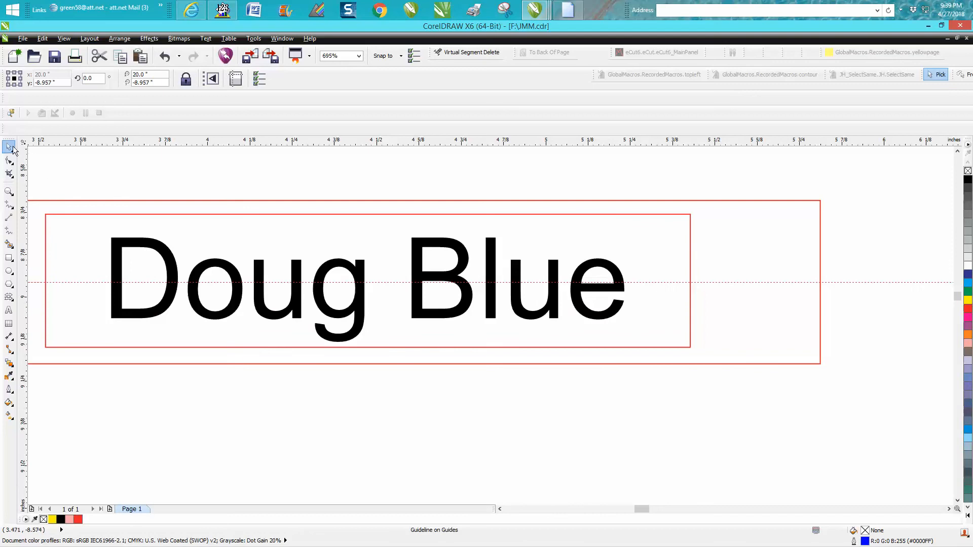
# Try the lower nameplate's name at y -8.997 inches and nudge it back up to y -8.979 inches
pyautogui.click(258, 267)
pyautogui.moveTo(95, 195); pyautogui.dragTo(629, 412)
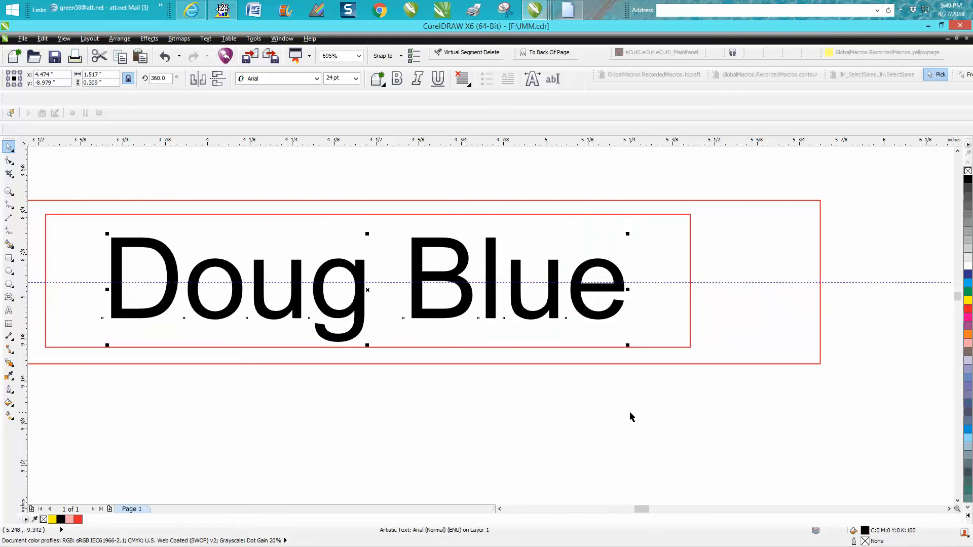
pyautogui.press('Down')
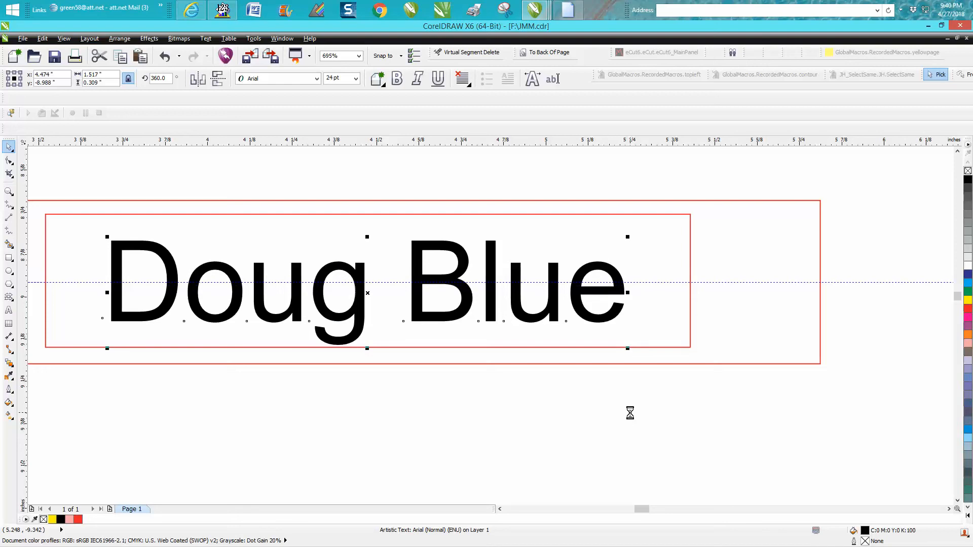
pyautogui.press('Down')
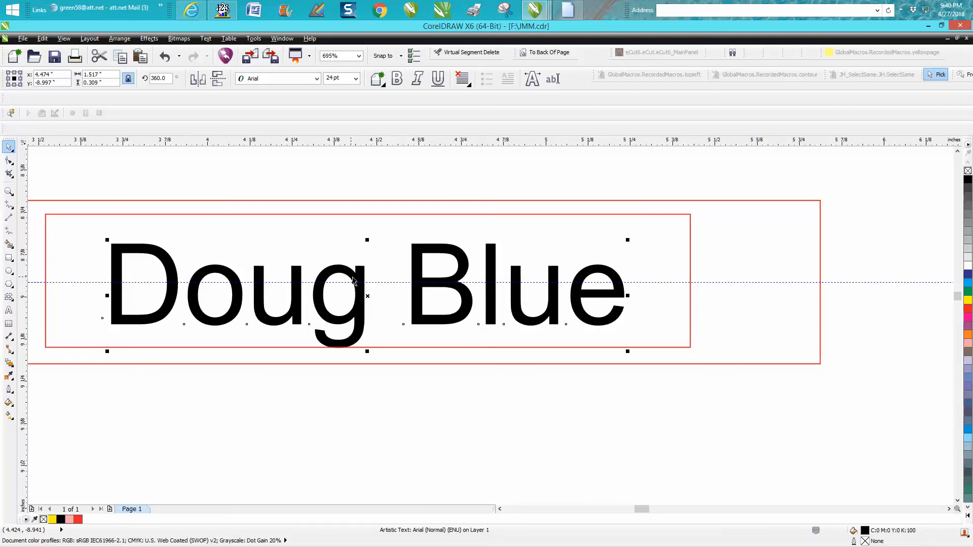
pyautogui.press('Up')
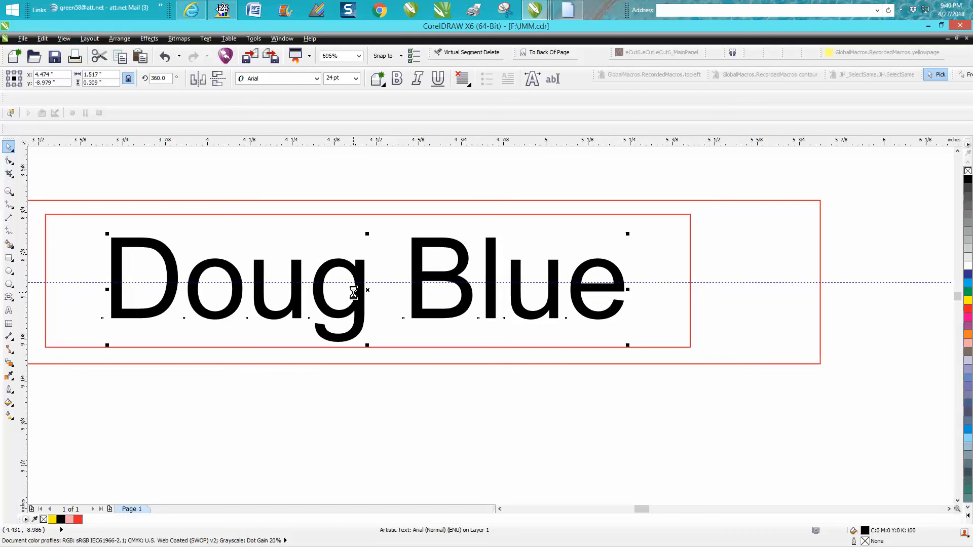
# Compare the vertical placement of the names across all three nameplates
pyautogui.scroll(-4, 400, 318)
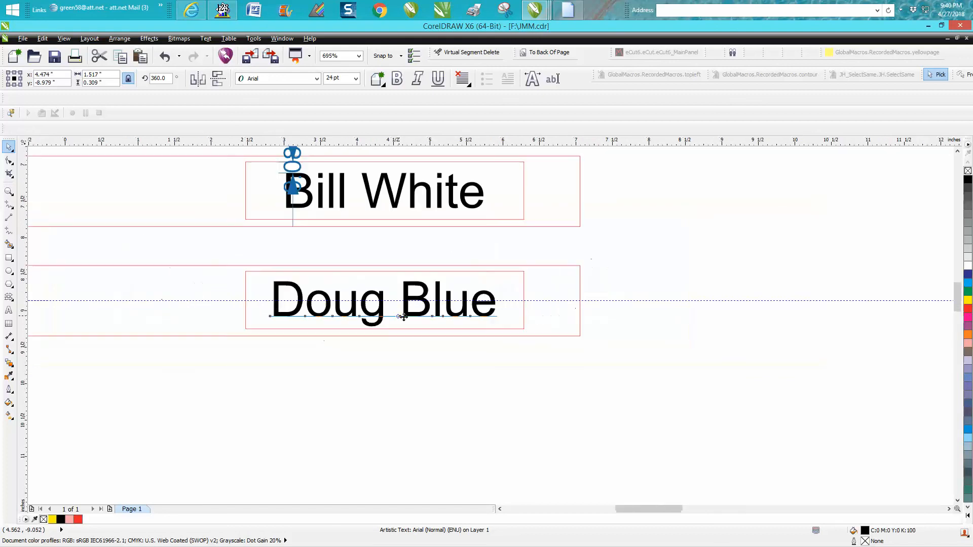
pyautogui.scroll(-5, 403, 318)
pyautogui.click(8, 192)
pyautogui.moveTo(270, 171); pyautogui.dragTo(544, 358)
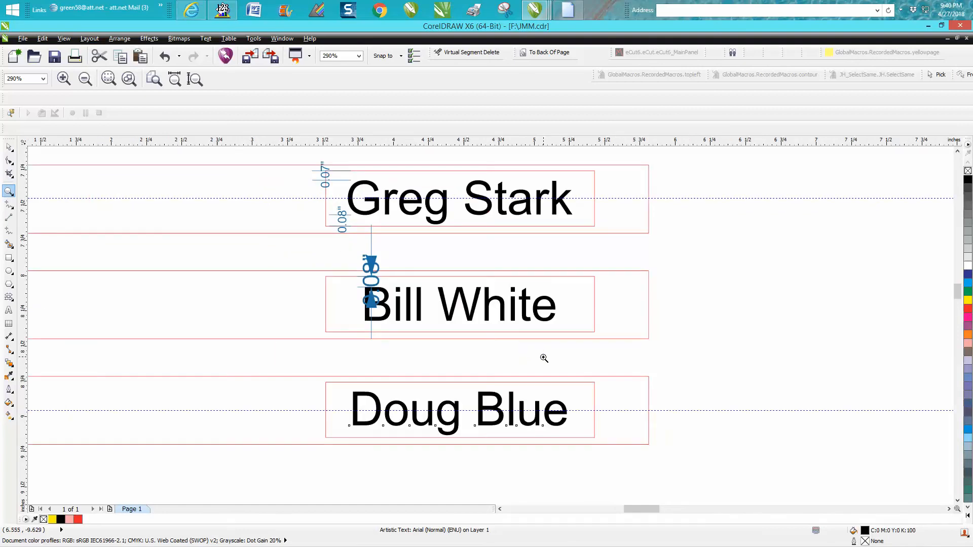